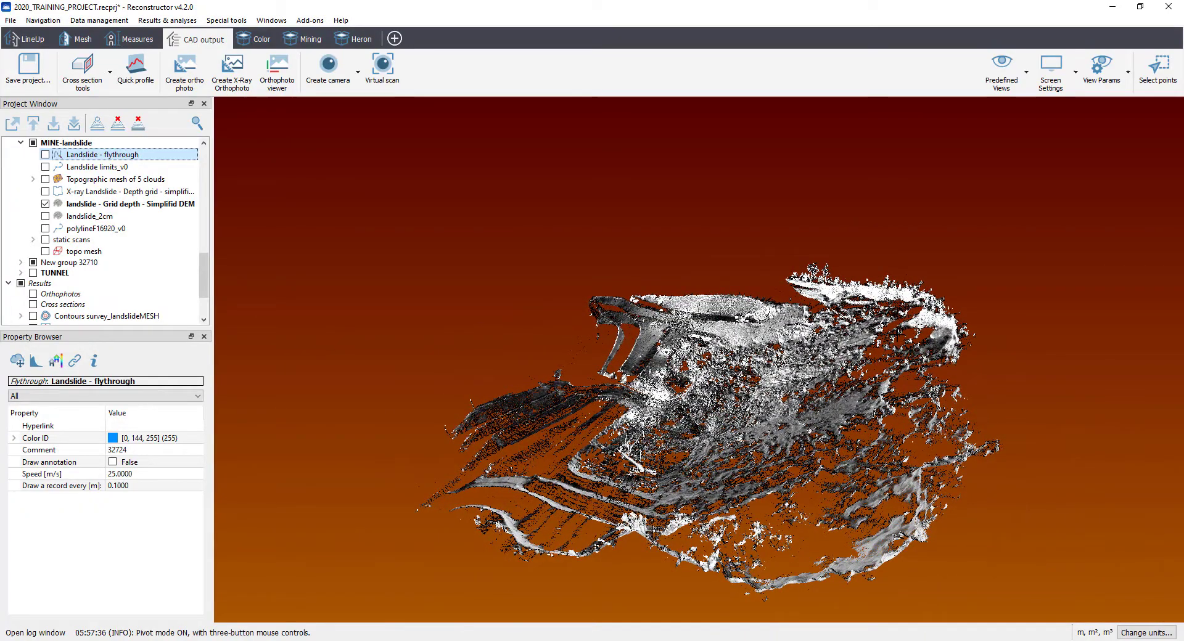
# Create a new X-ray orthophoto named "Depth grid - landslide".
pyautogui.click(1002, 69)
pyautogui.click(1005, 244)
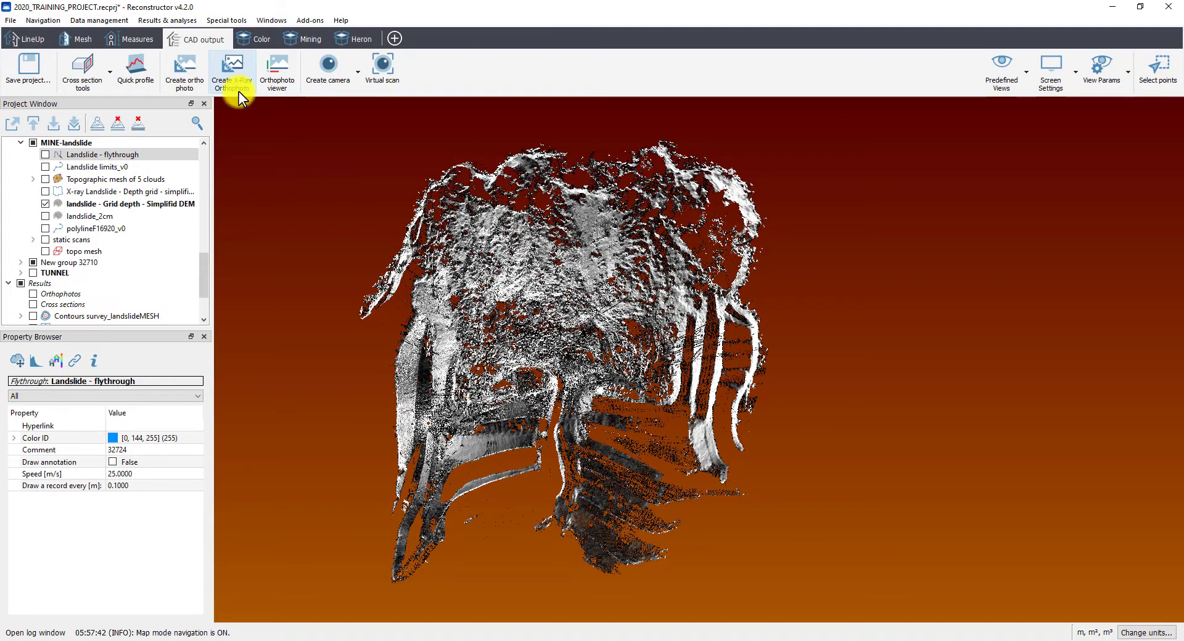
pyautogui.click(232, 73)
pyautogui.click(917, 127)
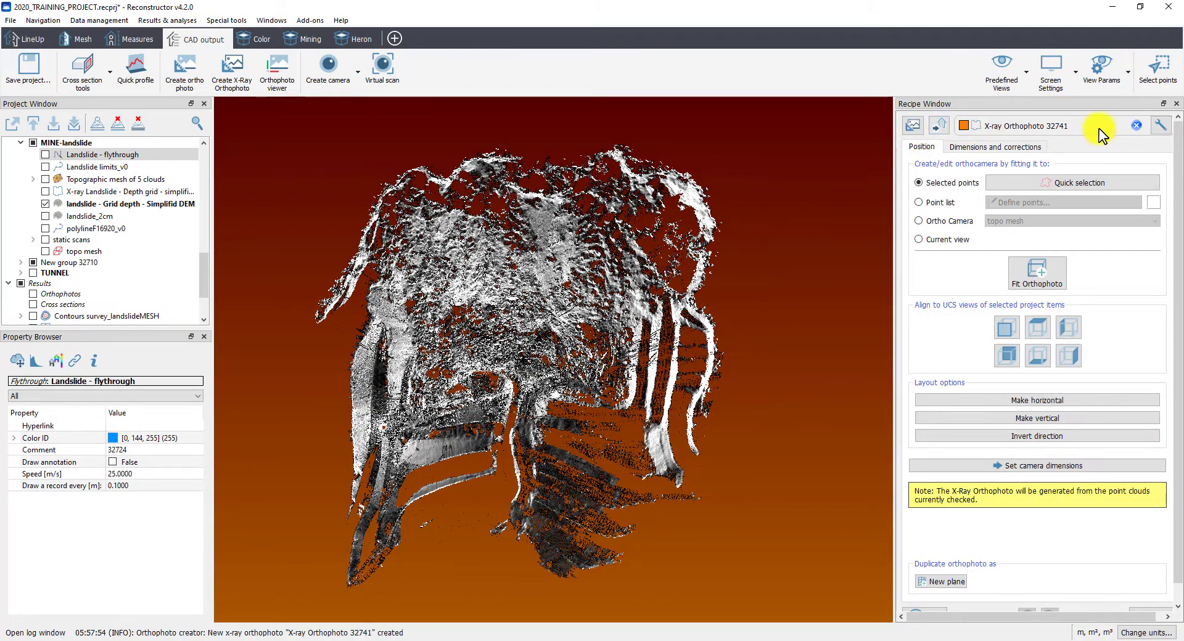
pyautogui.doubleClick(1152, 128)
pyautogui.write('Depth grid')
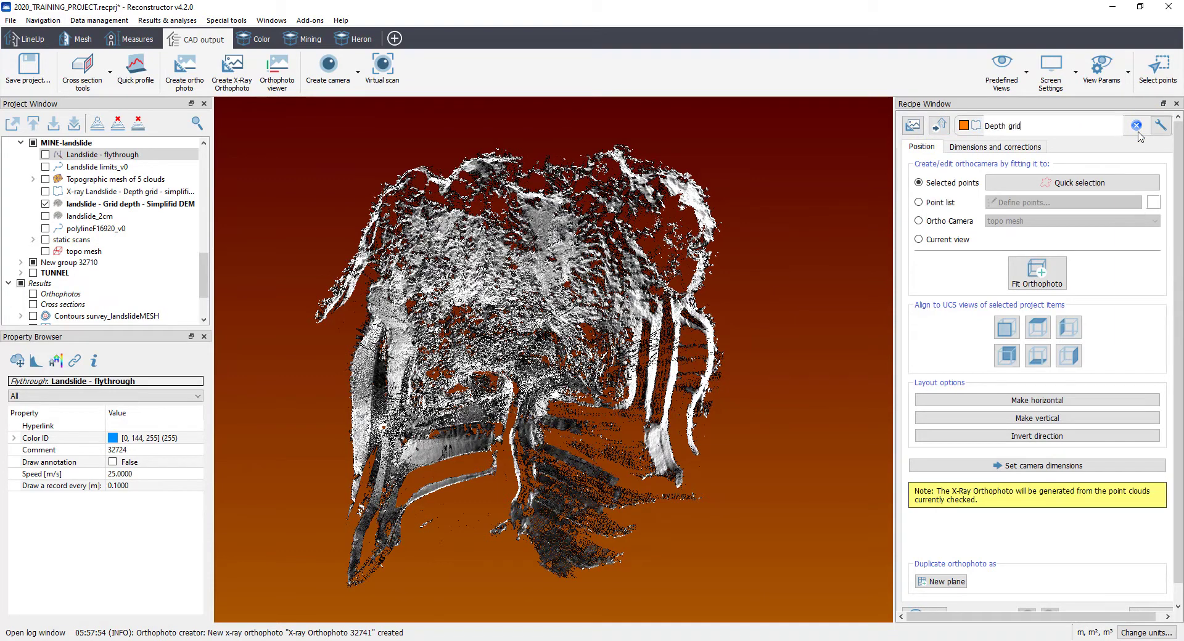
pyautogui.write(' - landslide')
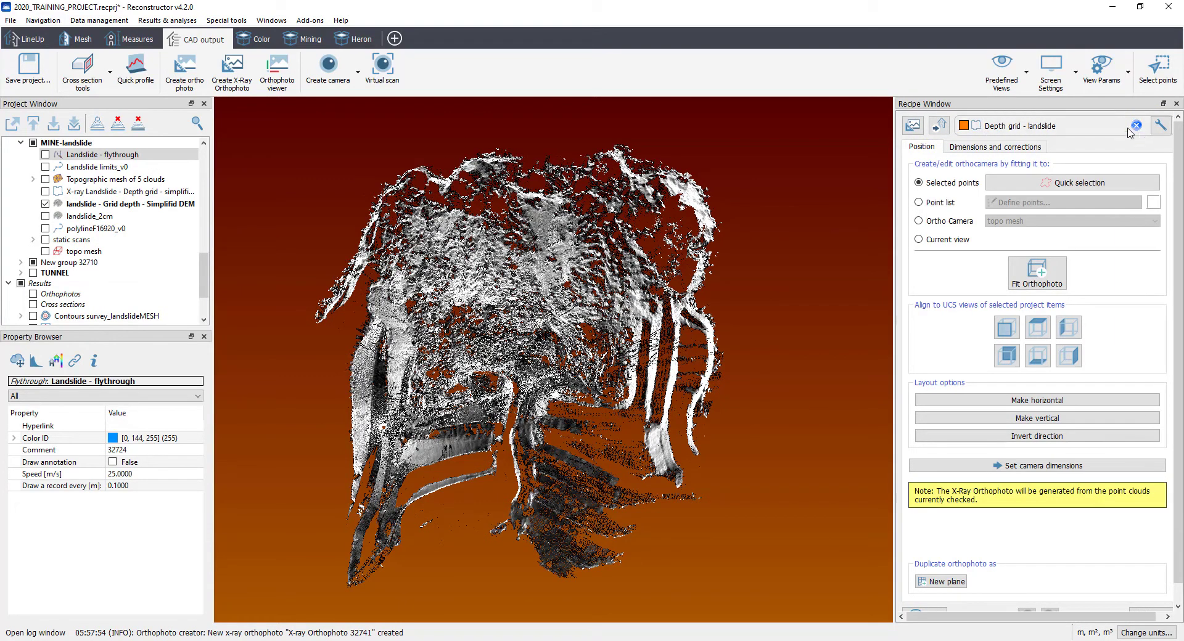
# Fit the orthophoto camera to a freehand selection around the whole landslide point cloud and make it horizontal.
pyautogui.click(1083, 185)
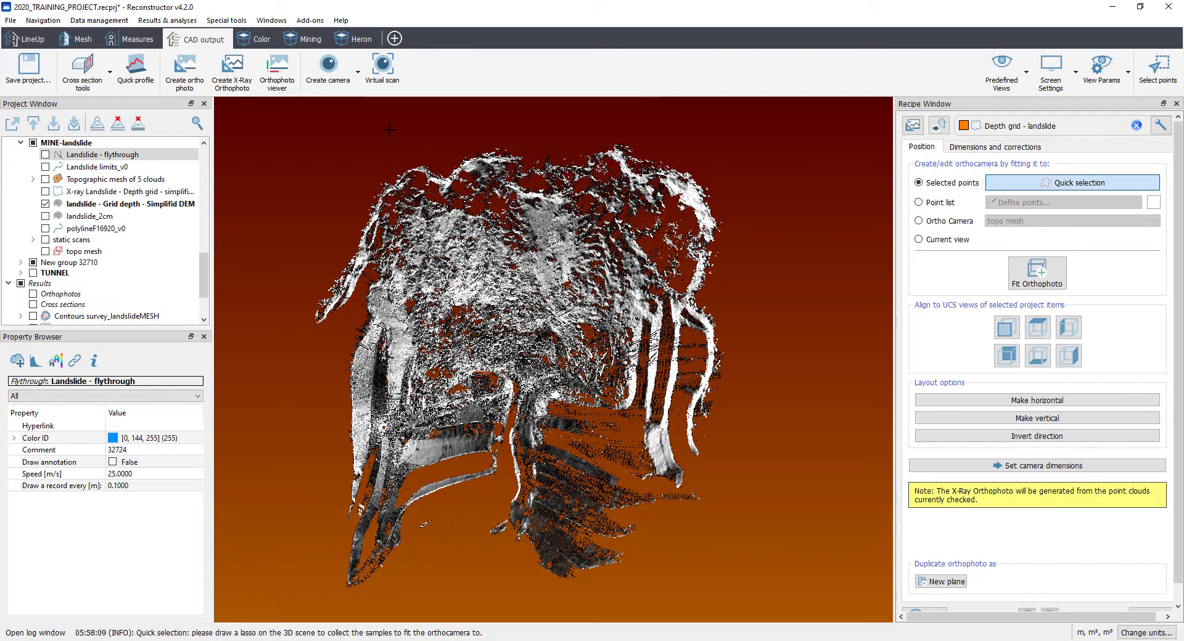
pyautogui.moveTo(389, 130)
pyautogui.mouseDown()
pyautogui.moveTo(662, 113)
pyautogui.moveTo(811, 405)
pyautogui.moveTo(542, 602)
pyautogui.moveTo(367, 610)
pyautogui.moveTo(238, 419)
pyautogui.moveTo(276, 195)
pyautogui.mouseUp()
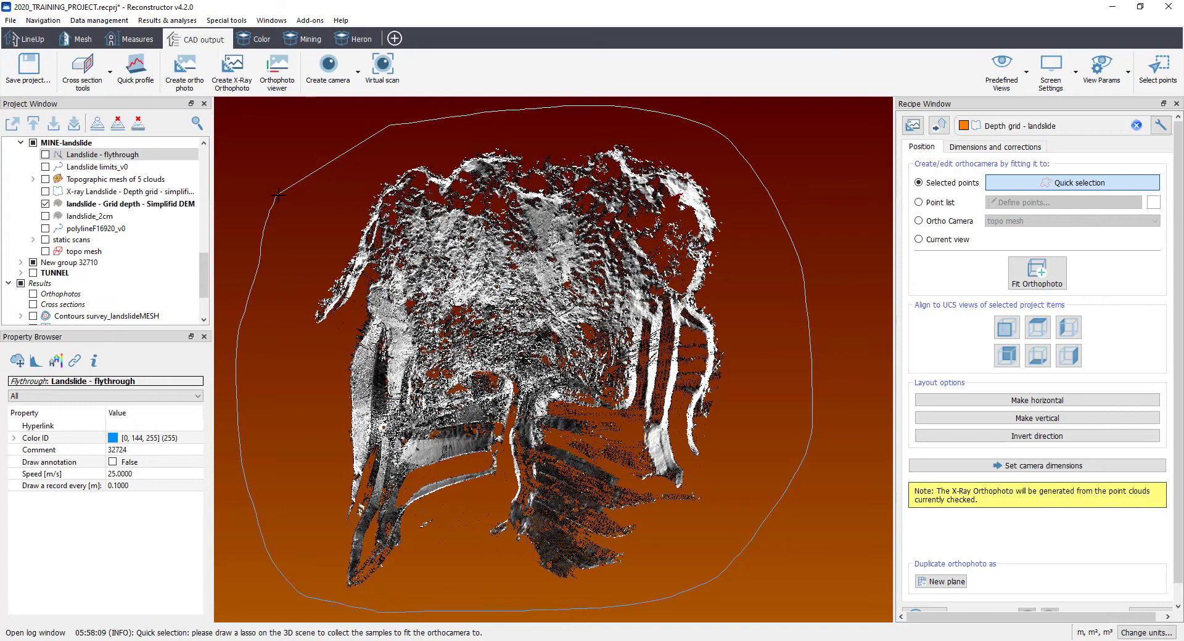
pyautogui.click(278, 195)
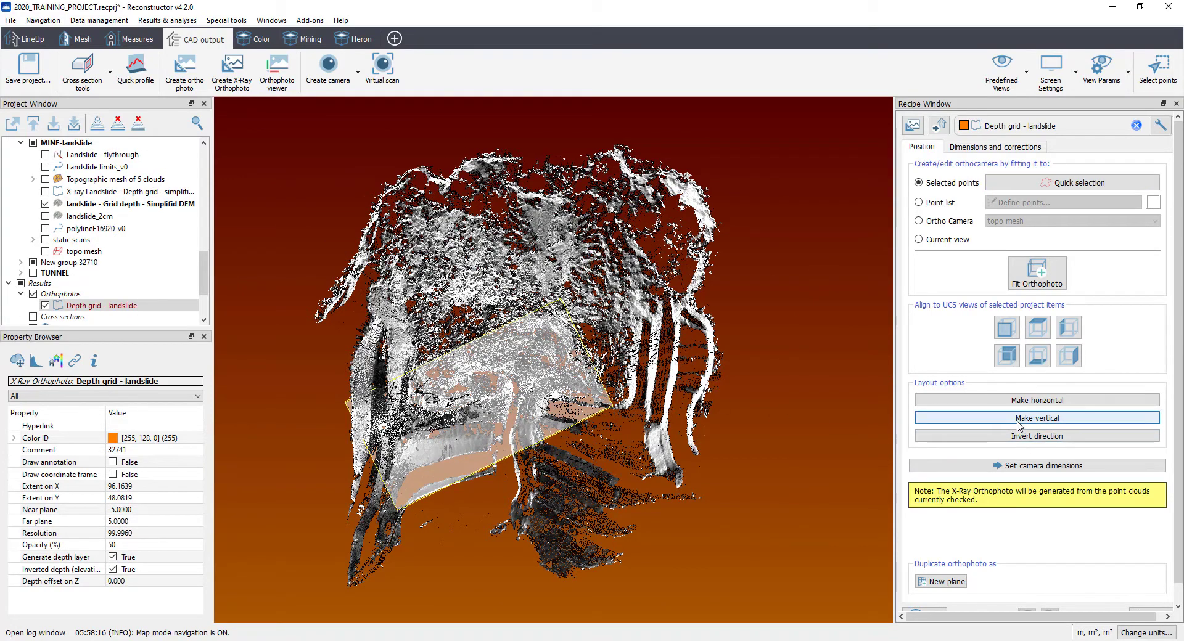
pyautogui.click(1025, 402)
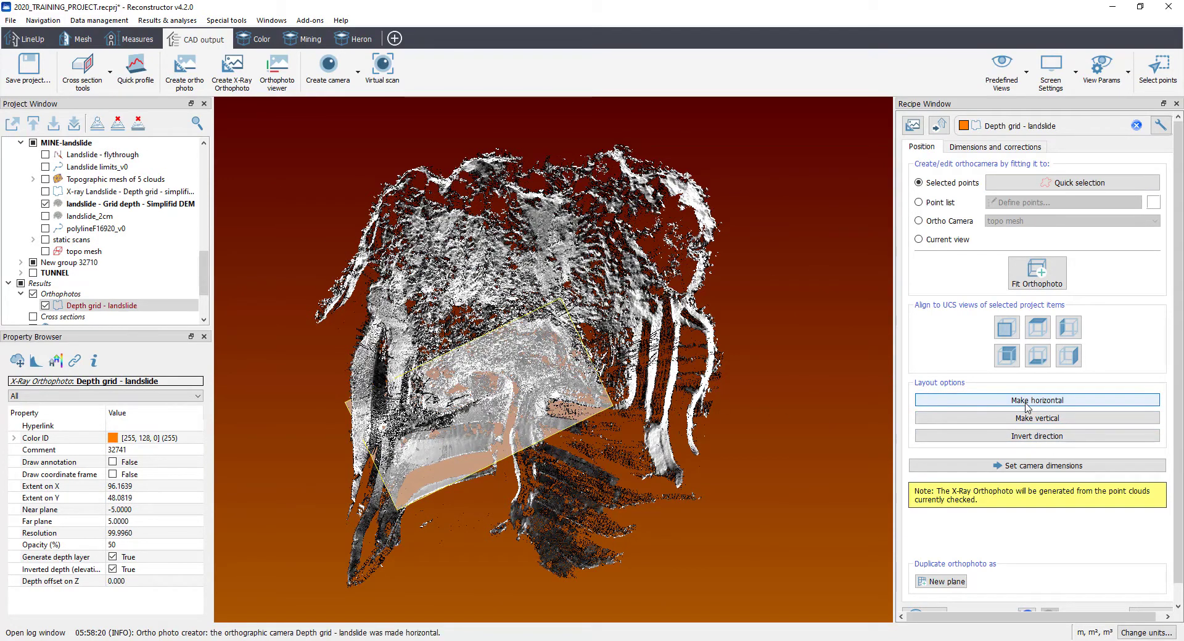
# Roll and shift the orthophoto camera to cover the landslide, sizing it to 206.1639 m wide and 214.0819 m high.
pyautogui.click(1012, 148)
pyautogui.click(1122, 469)
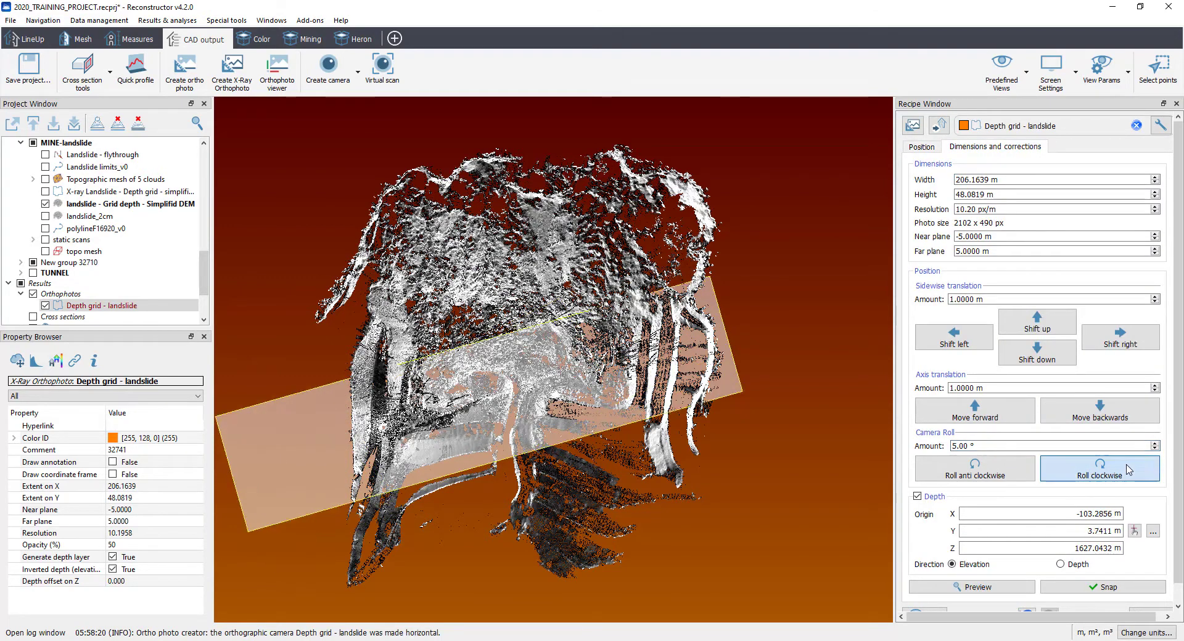
pyautogui.click(1127, 470)
pyautogui.click(1123, 341)
pyautogui.scroll(20, 986, 195)
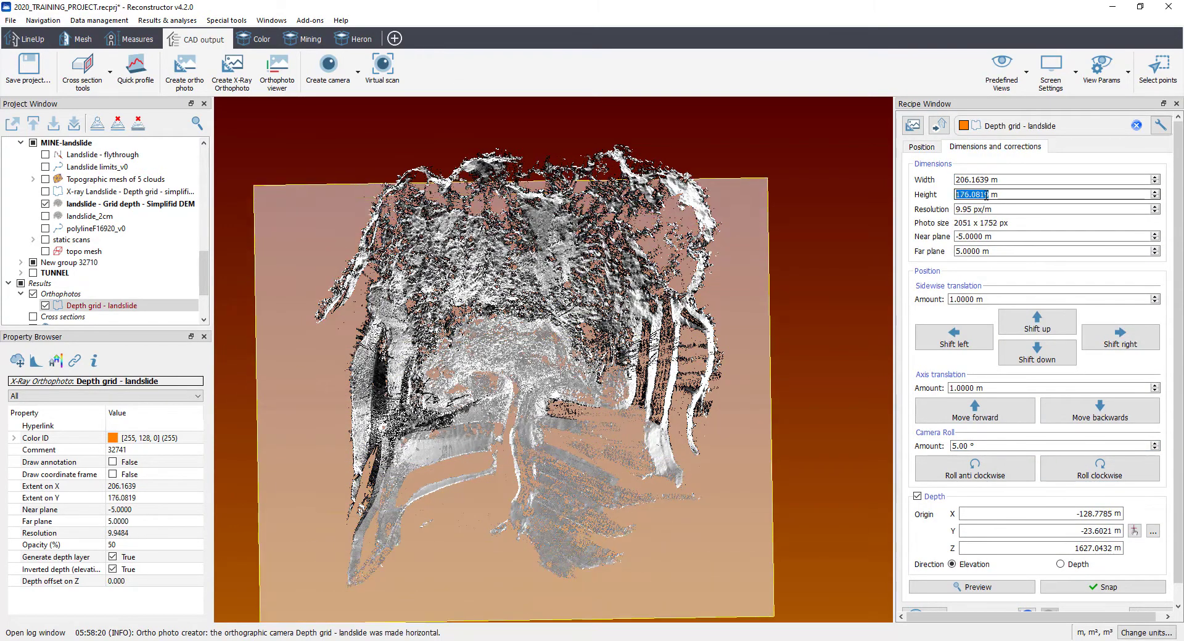
pyautogui.scroll(20, 986, 195)
# Move the orthophoto camera backwards in 1 m increments to below the landslide, at origin Z 1608.0432 m.
pyautogui.moveTo(548, 465); pyautogui.dragTo(504, 322)
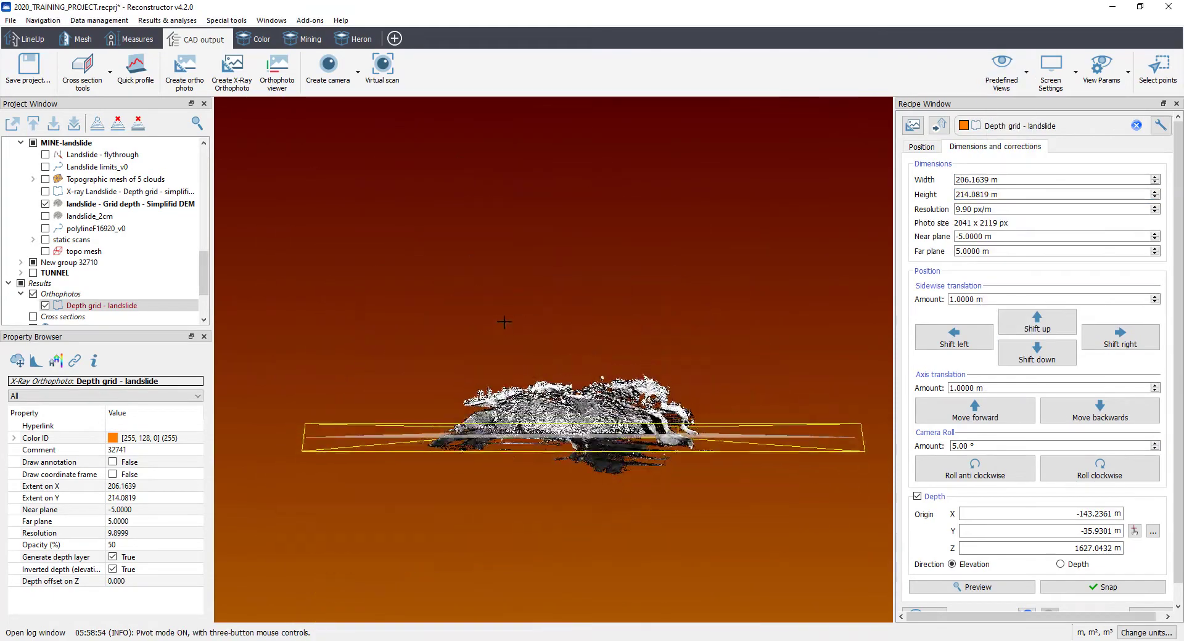
pyautogui.scroll(4, 986, 299)
pyautogui.click(1117, 413)
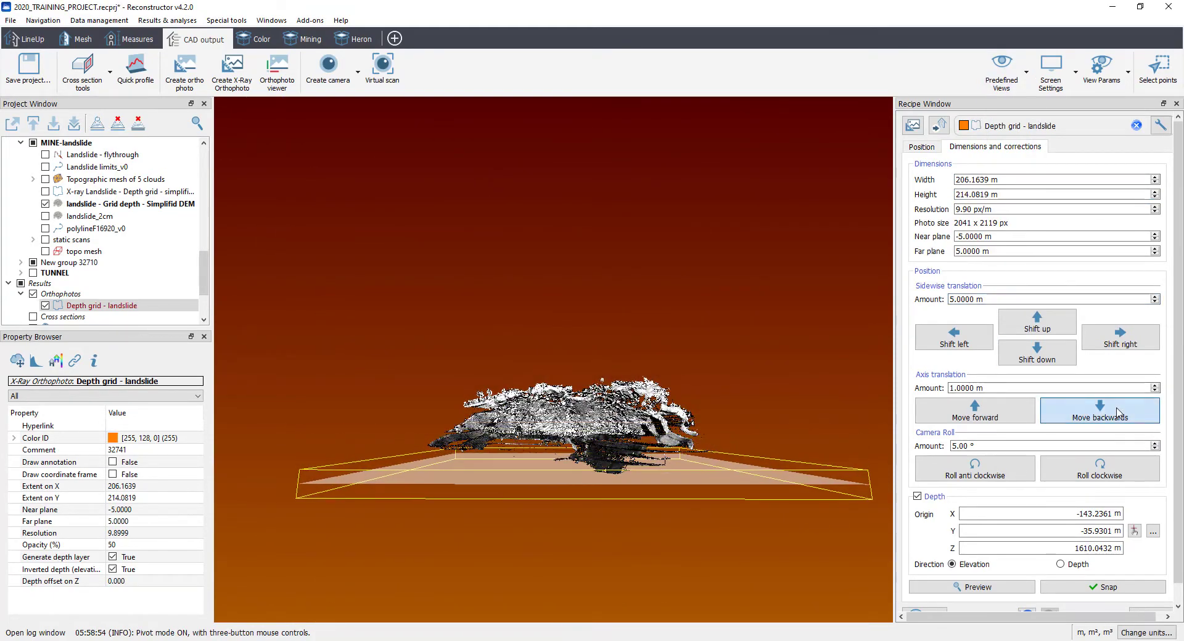
pyautogui.click(1117, 413)
pyautogui.click(1117, 413)
# Set the orthophoto's near plane to -78 so that its volume encloses the point cloud.
pyautogui.click(125, 511)
pyautogui.scroll(-20, 126, 510)
pyautogui.moveTo(635, 508); pyautogui.dragTo(599, 536)
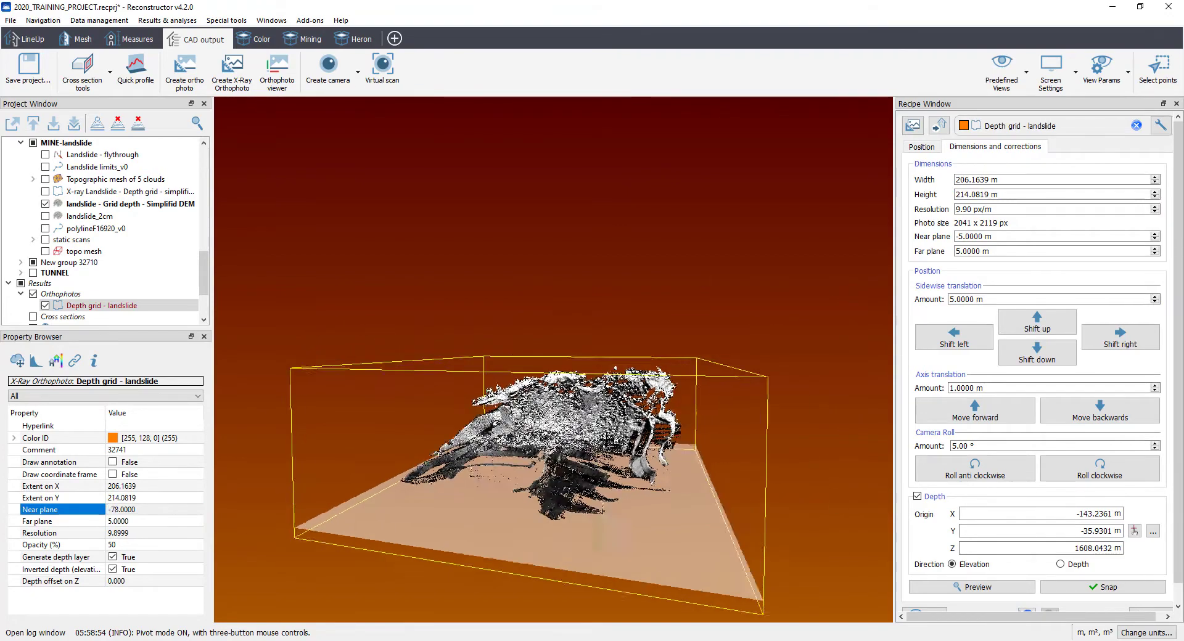
# Preview and generate the X-ray orthophoto with Logarithmic Transform contrast enhancement, and open the image full-size in the orthophoto viewer.
pyautogui.click(957, 588)
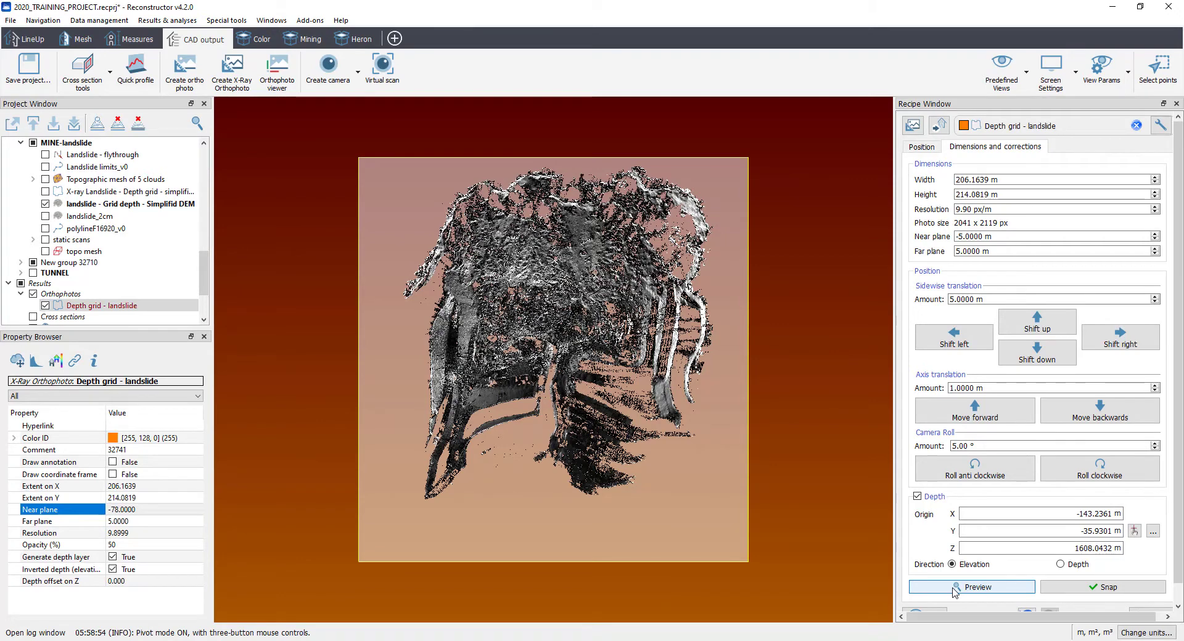
pyautogui.click(1061, 590)
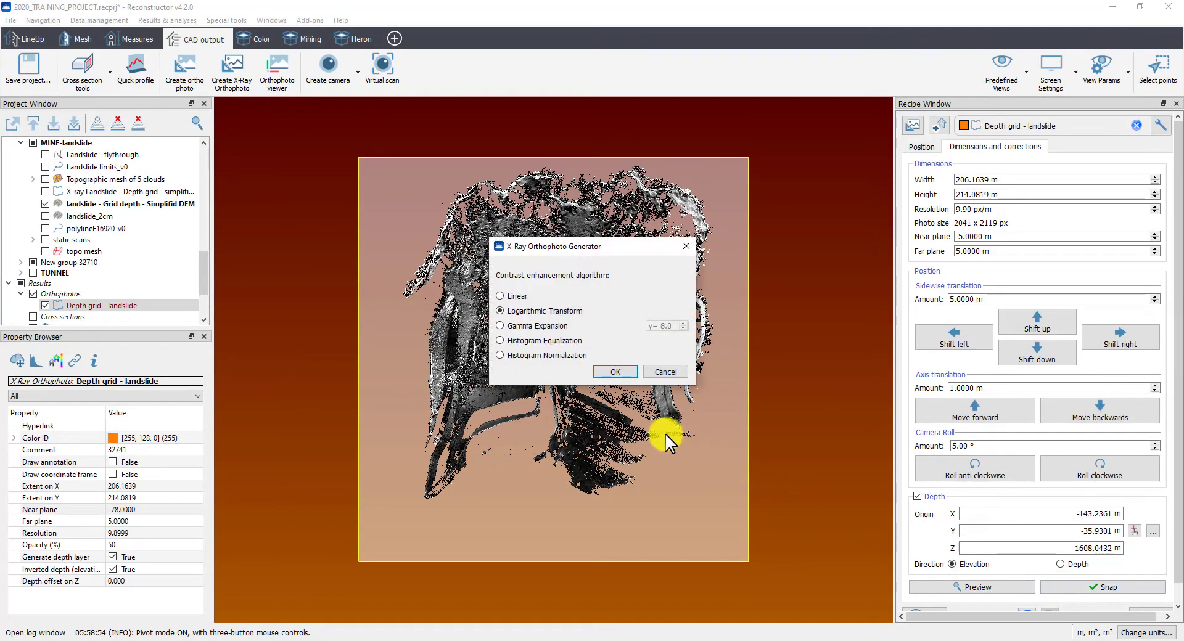
pyautogui.click(613, 372)
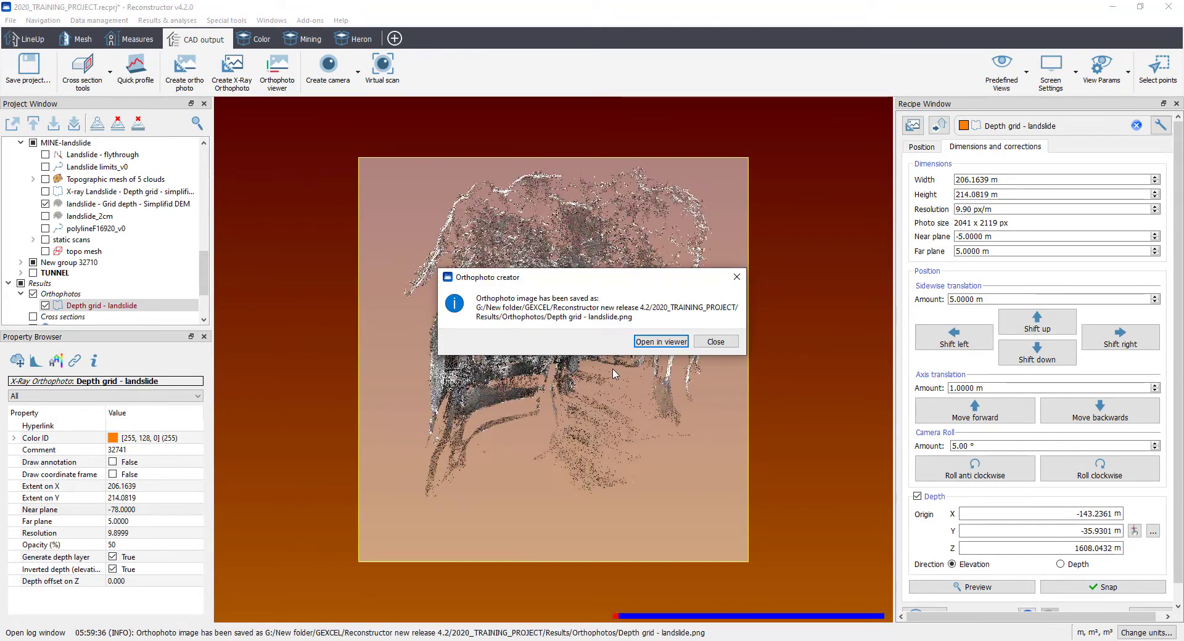
pyautogui.click(655, 342)
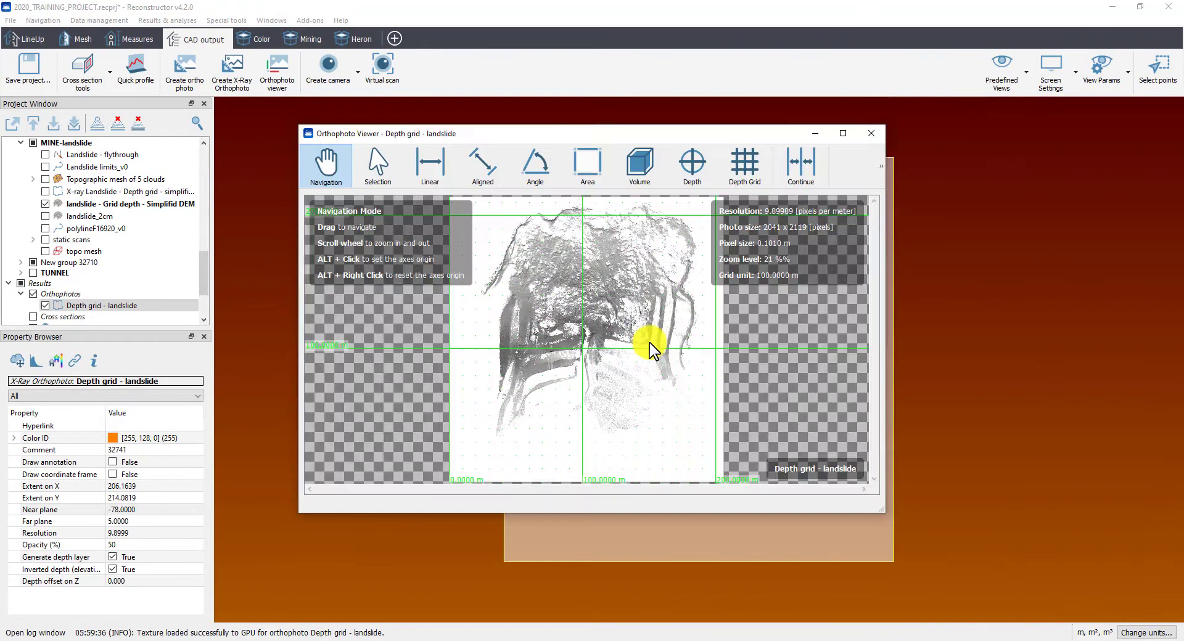
pyautogui.click(842, 135)
# Add five depth measures on the orthophoto, two on the western slope and three around the central terraces.
pyautogui.scroll(4, 586, 333)
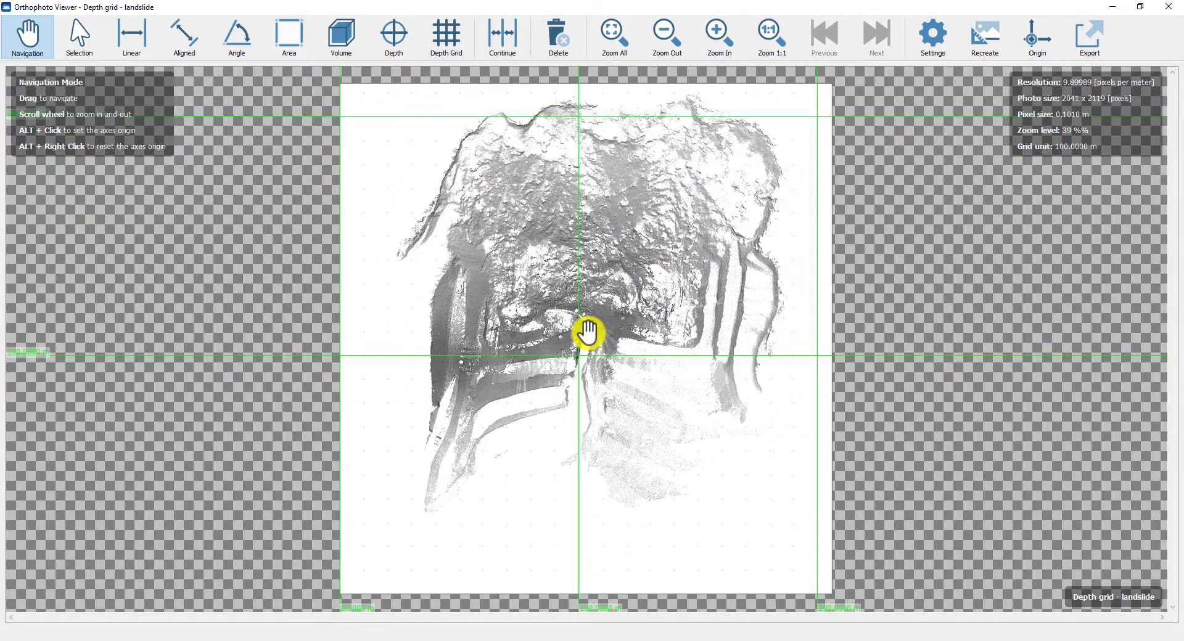
pyautogui.scroll(6, 456, 267)
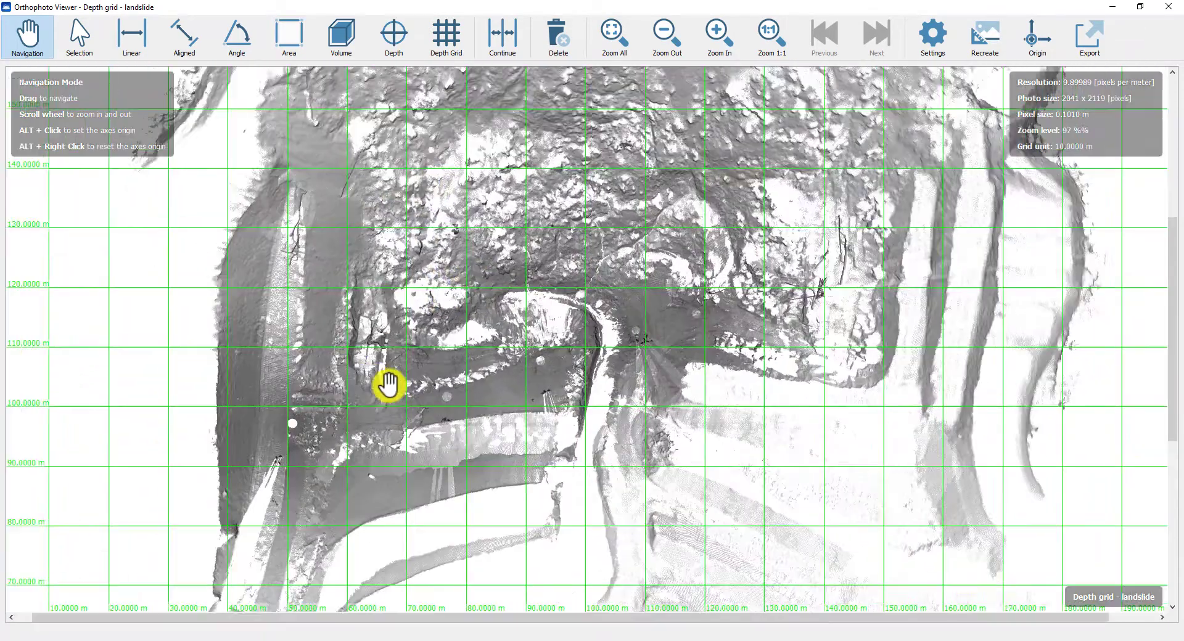
pyautogui.scroll(3, 389, 385)
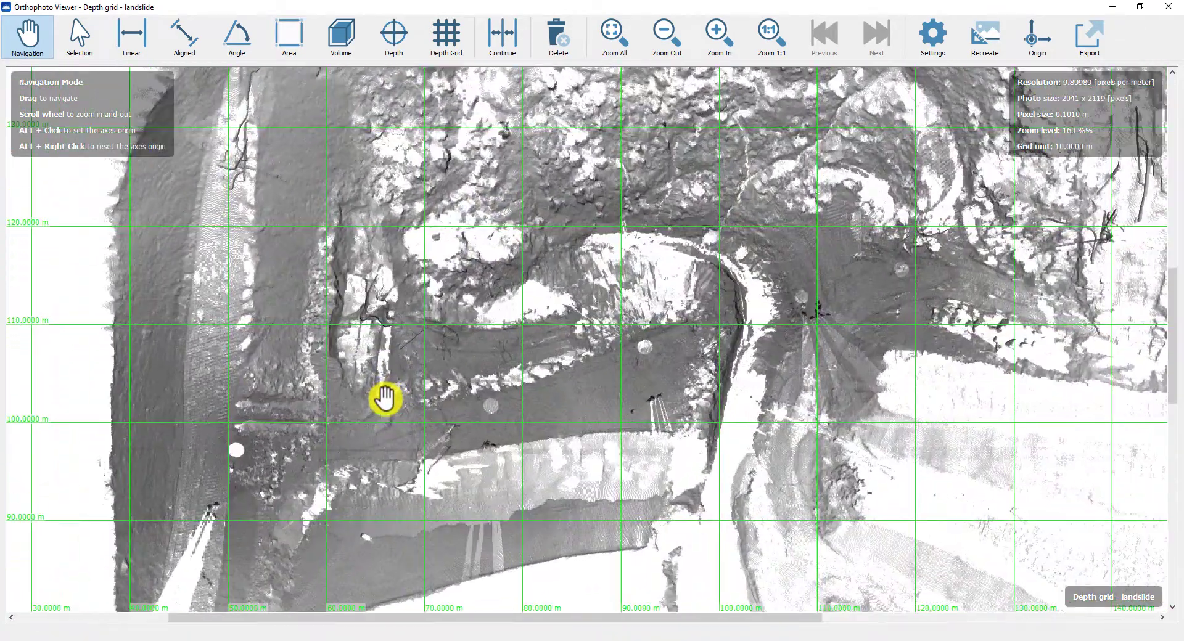
pyautogui.click(397, 37)
pyautogui.click(484, 350)
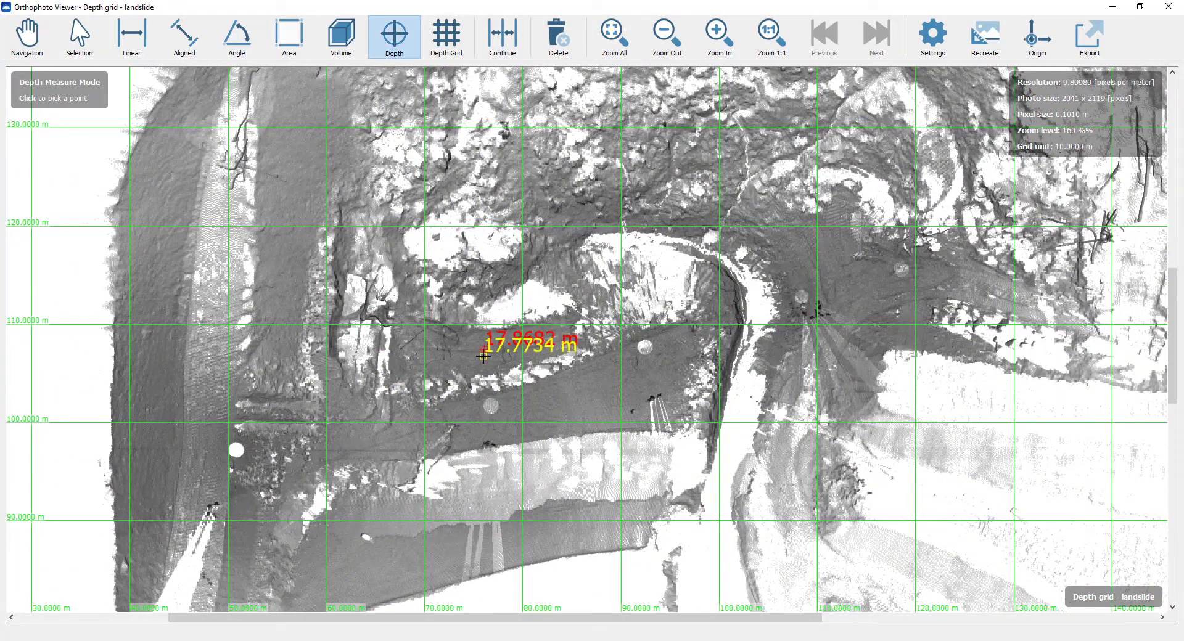
pyautogui.click(151, 395)
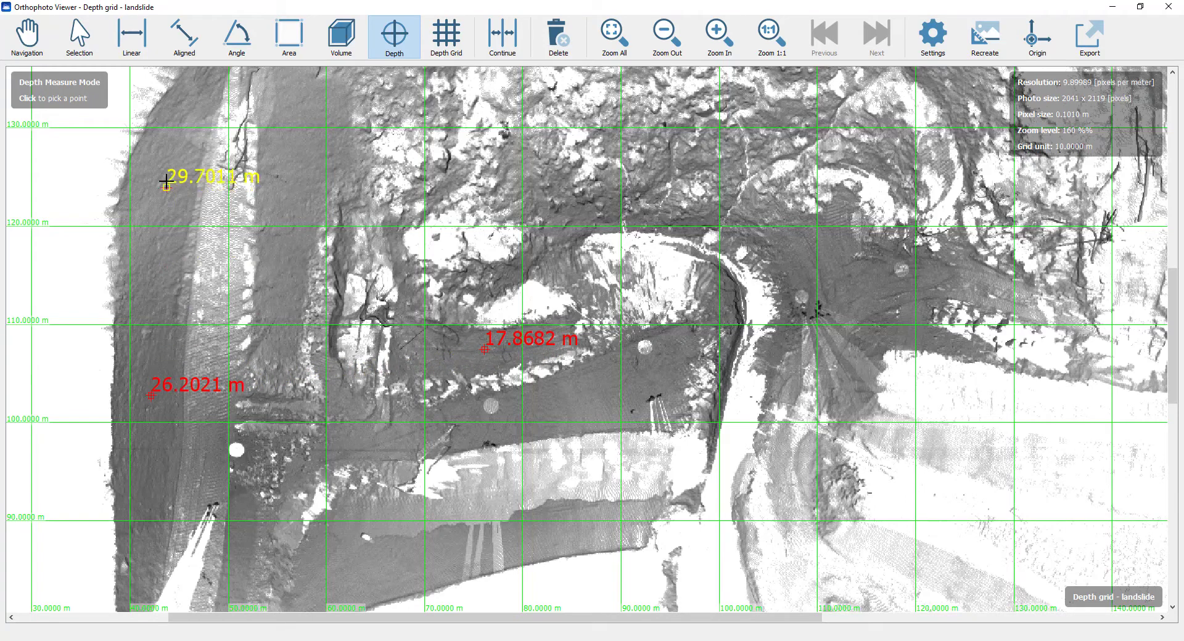
pyautogui.click(141, 160)
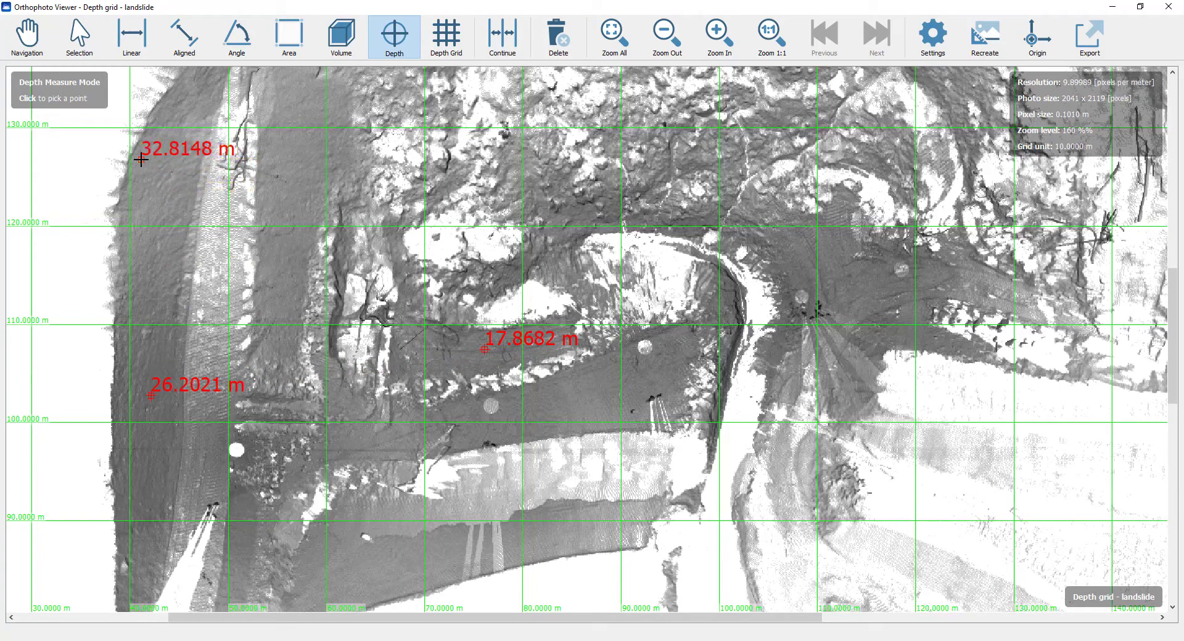
pyautogui.click(572, 233)
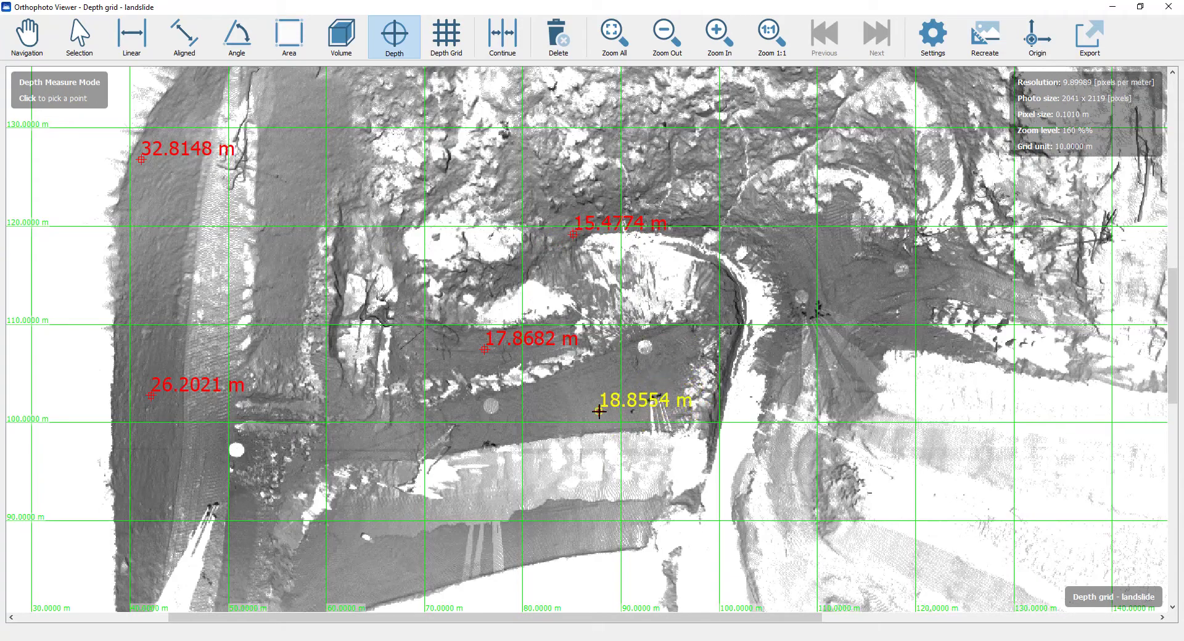
pyautogui.click(597, 402)
# Place a depth grid over the whole orthophoto with 2 m spacing, Lowest point sampling and 0.25 m sampling radius, and close the viewer.
pyautogui.scroll(-6, 596, 402)
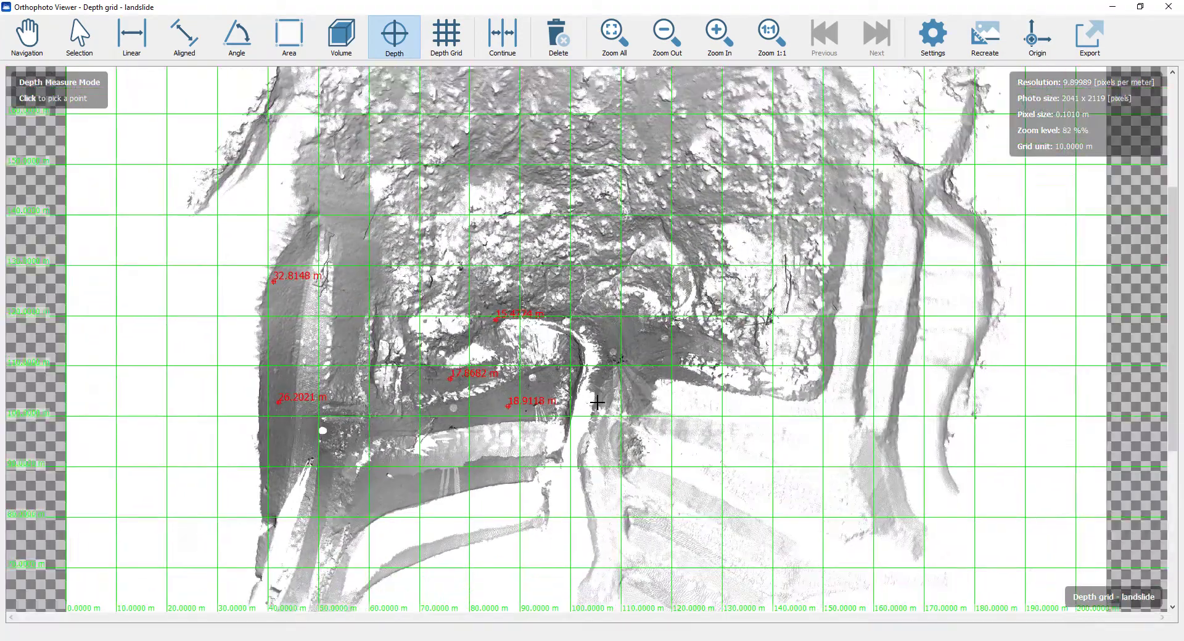
pyautogui.scroll(-1, 597, 402)
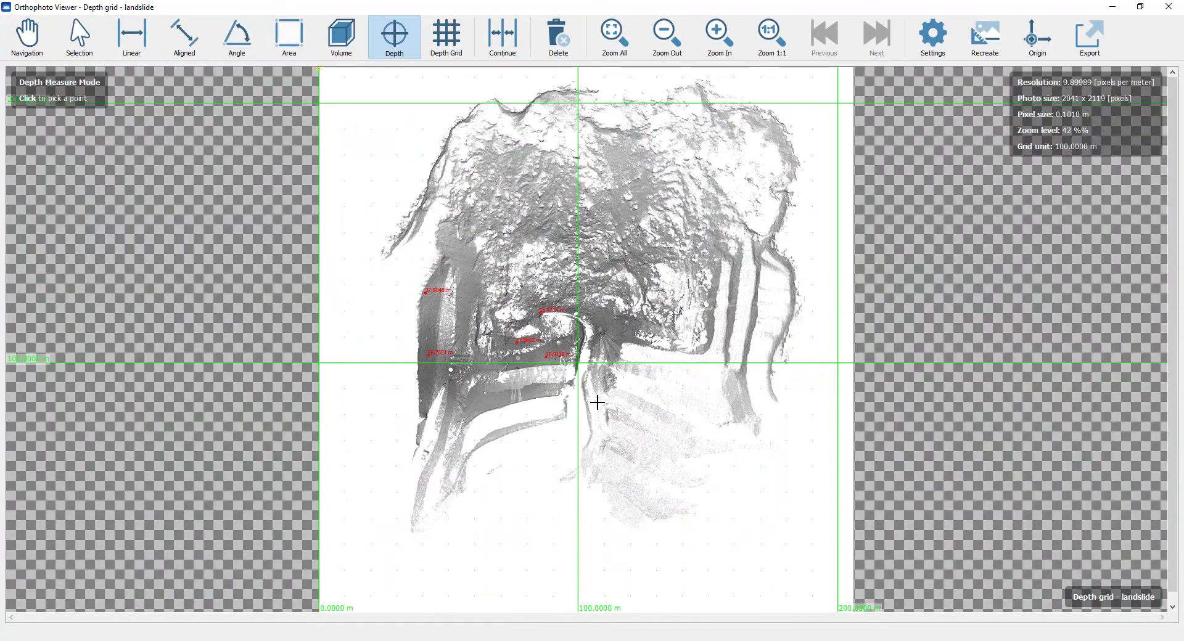
pyautogui.click(457, 59)
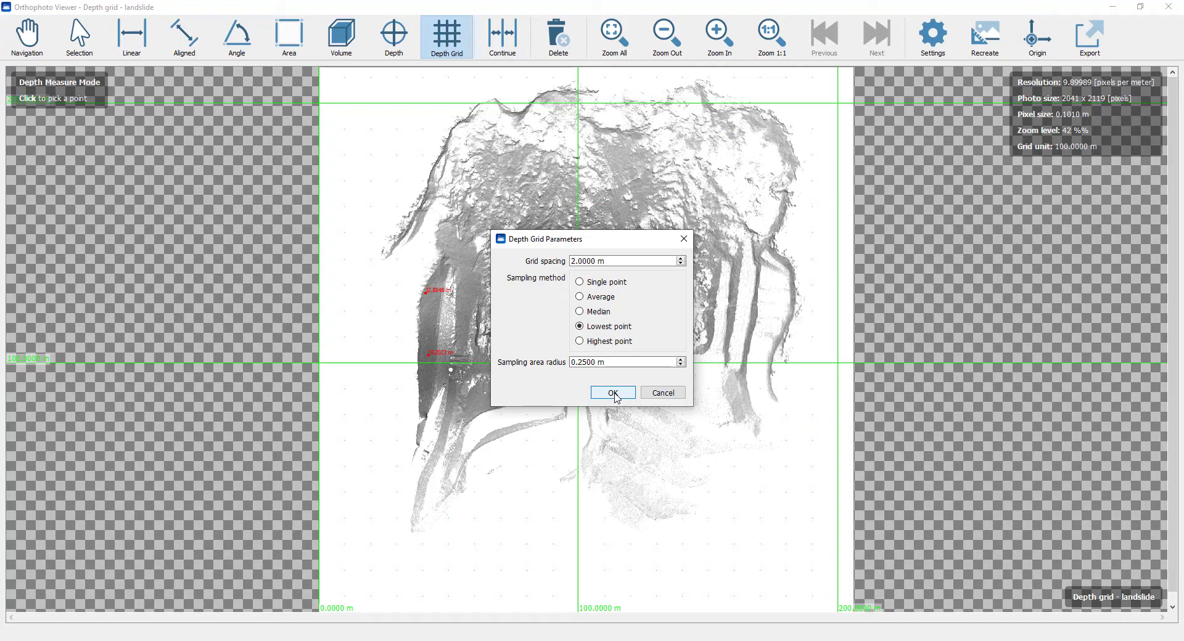
pyautogui.click(614, 394)
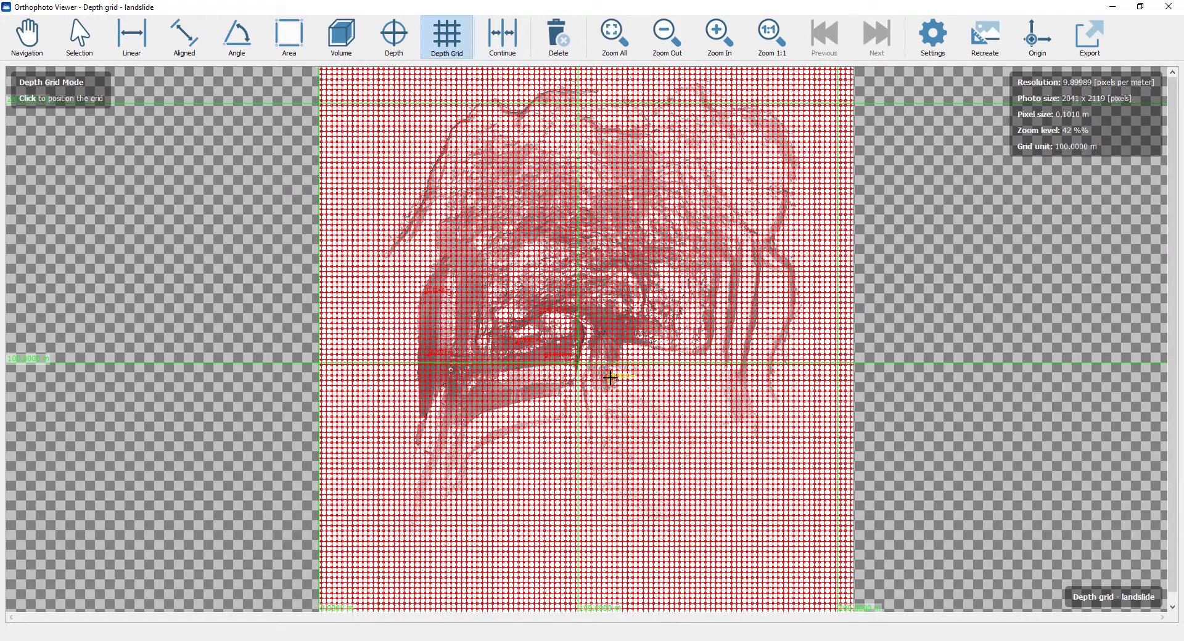
pyautogui.press('Escape')
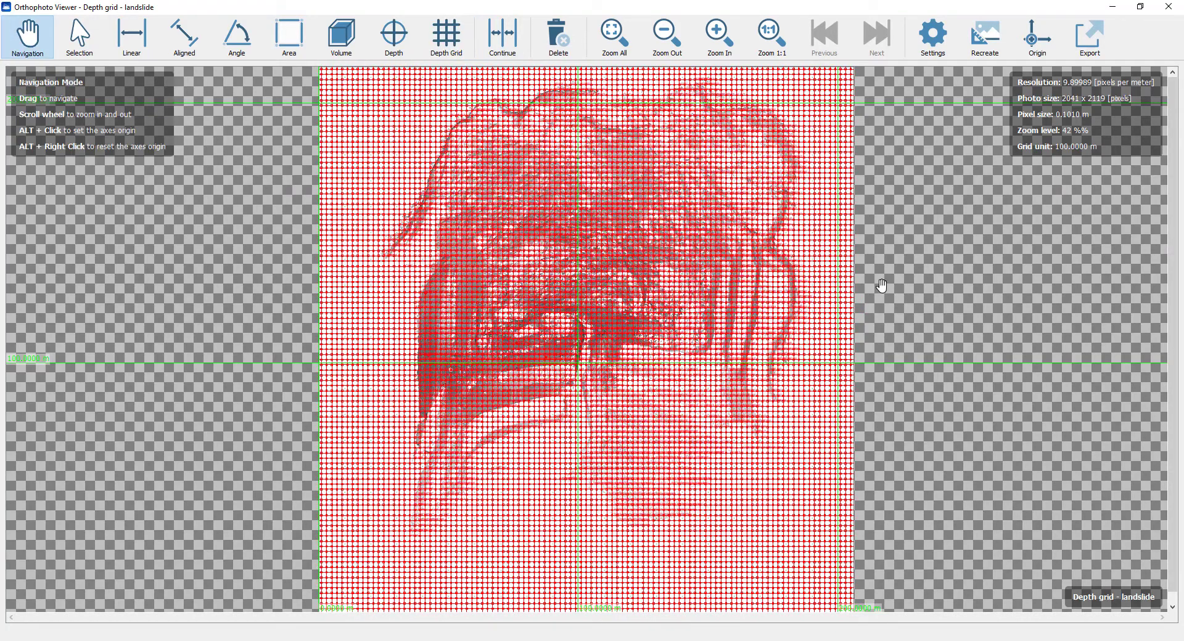
pyautogui.click(1168, 7)
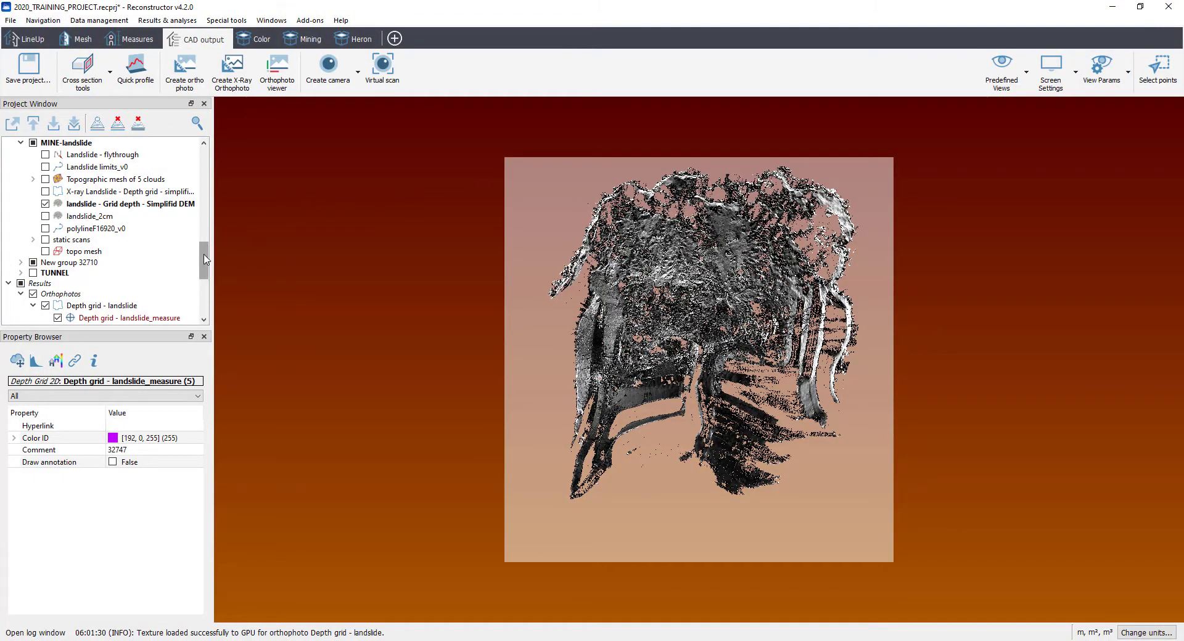
# Convert the orthophoto's depth grid, Depth grid - landslide_measure (5), into a point cloud and locate it among the project's point clouds.
pyautogui.moveTo(205, 259); pyautogui.dragTo(206, 277)
pyautogui.click(106, 223)
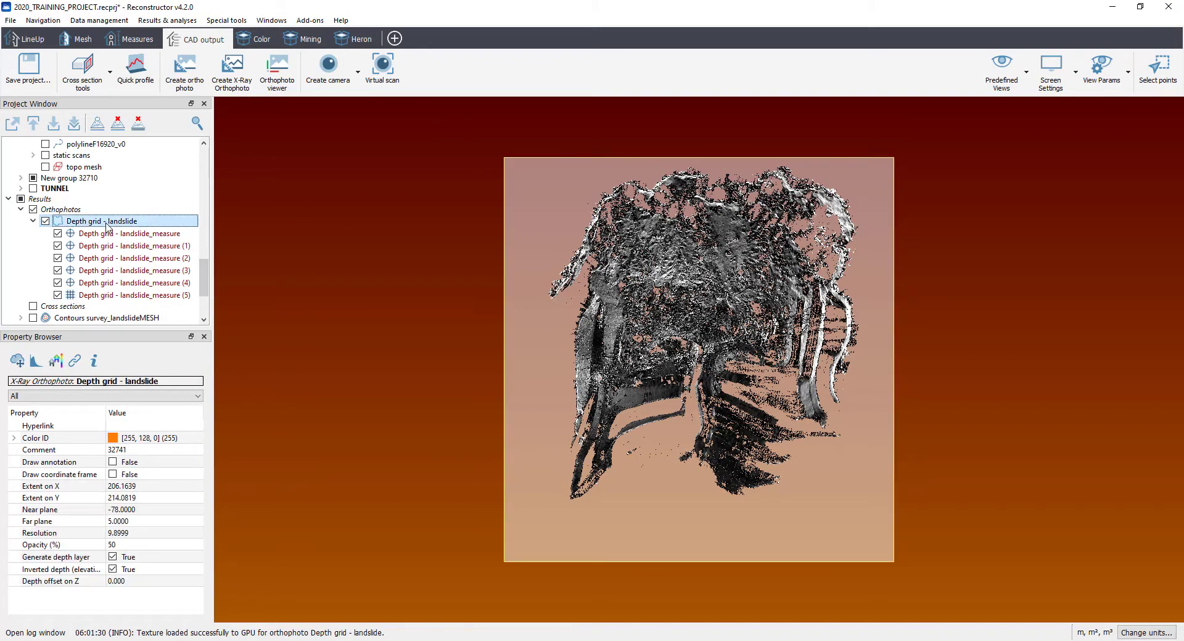
pyautogui.click(110, 237)
pyautogui.click(111, 246)
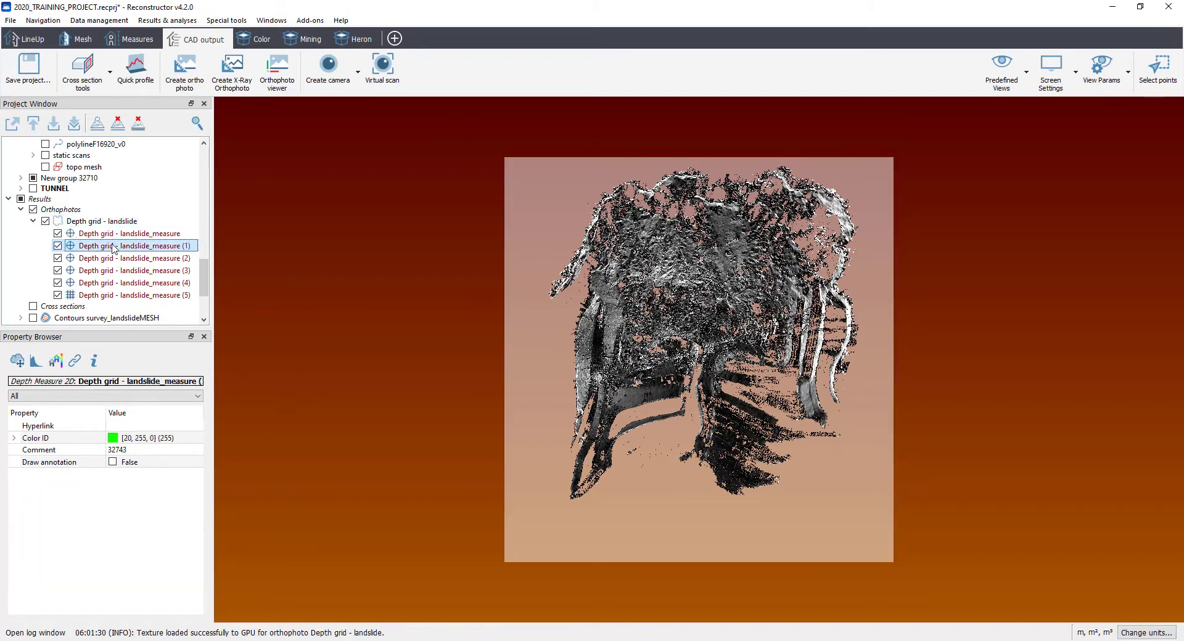
pyautogui.click(112, 259)
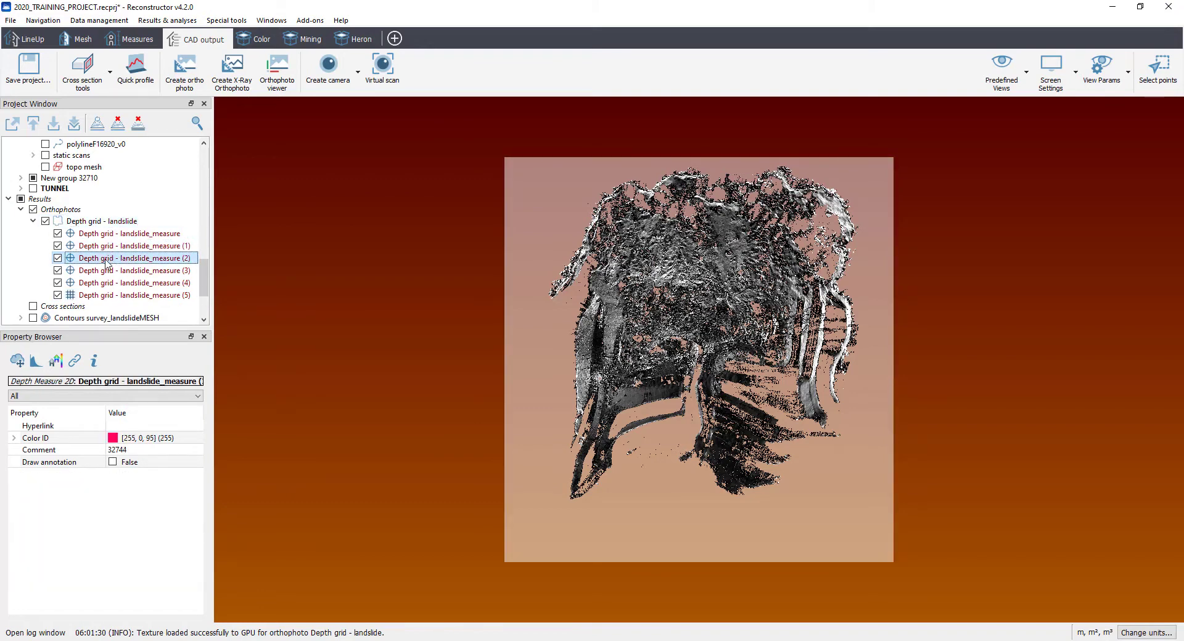
pyautogui.click(105, 296)
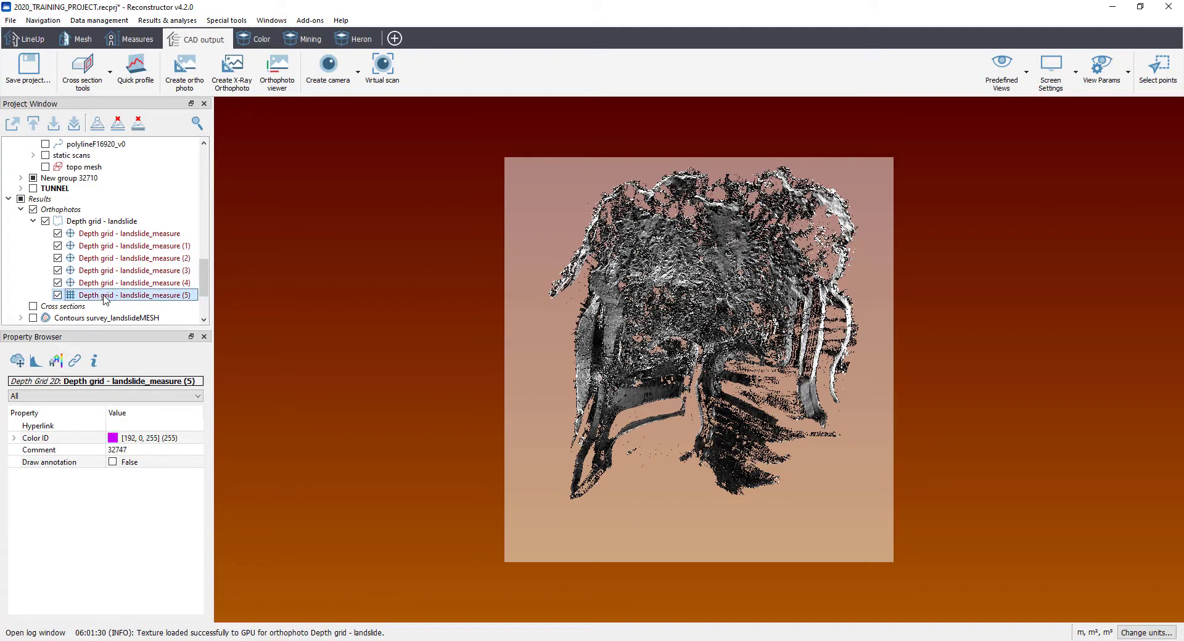
pyautogui.rightClick(104, 296)
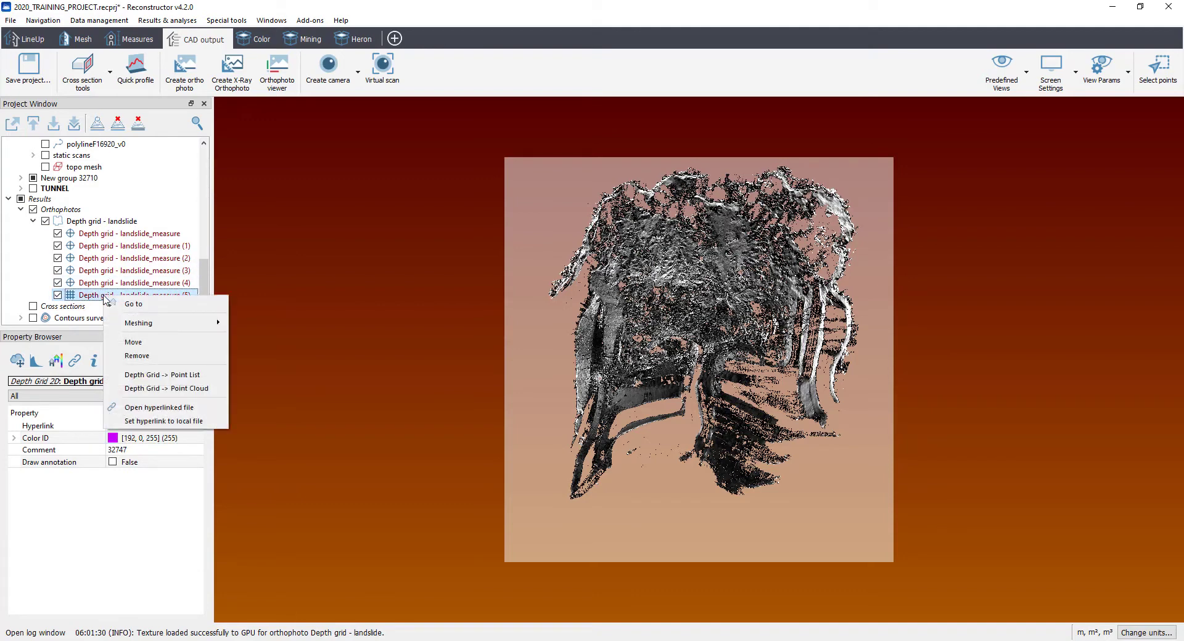
pyautogui.click(156, 389)
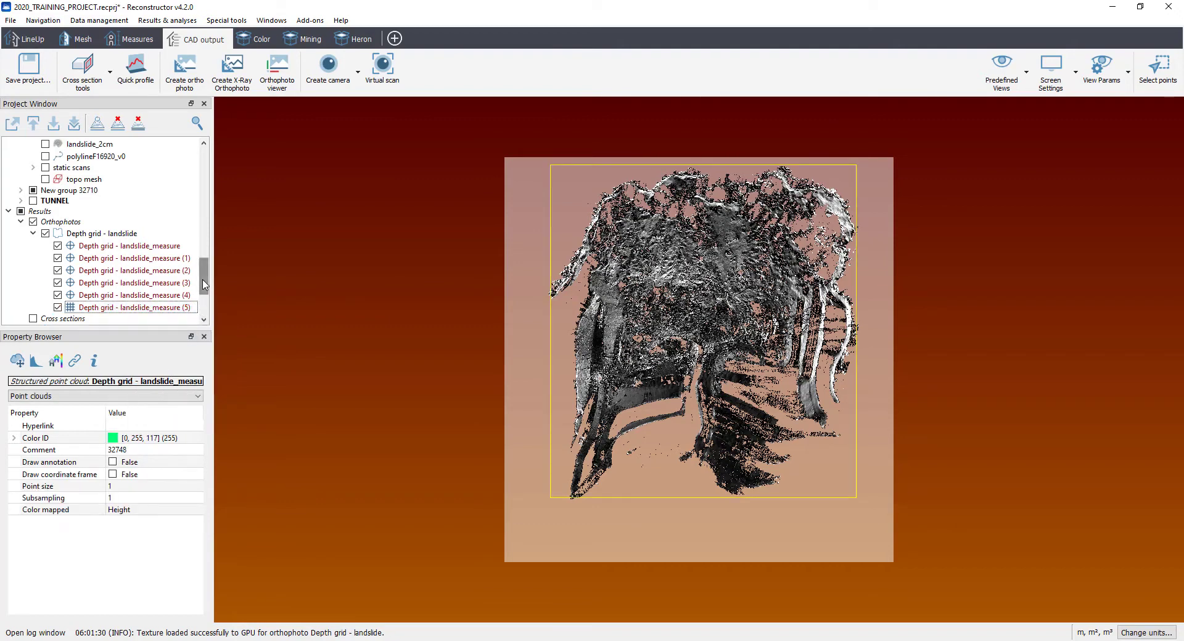
pyautogui.moveTo(206, 281); pyautogui.dragTo(207, 171)
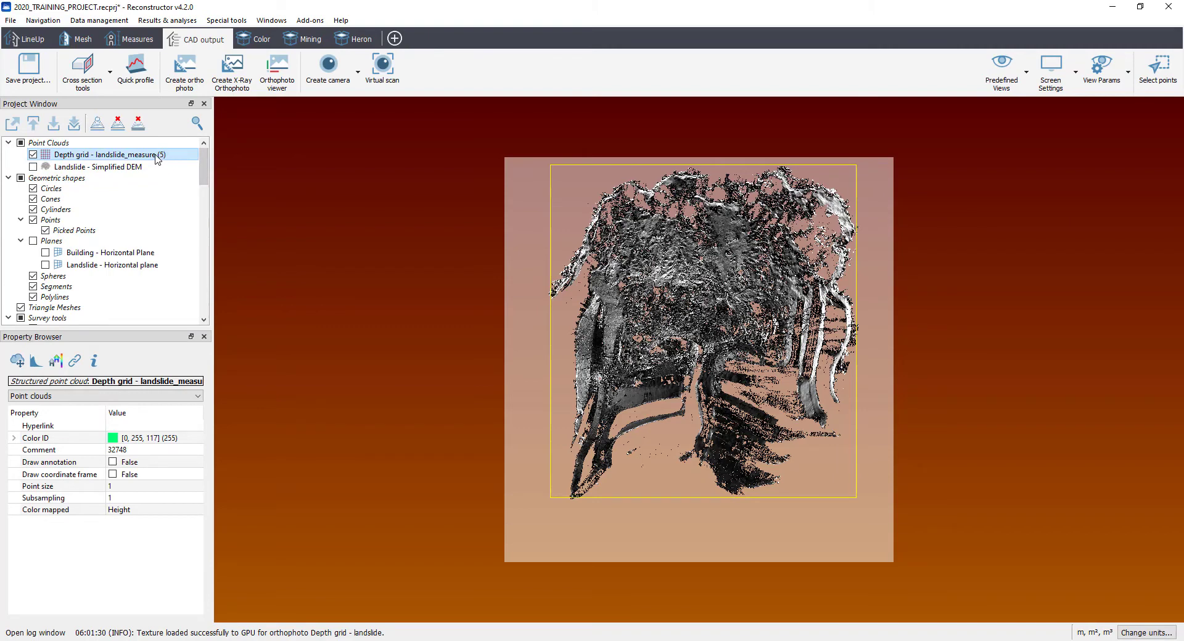
pyautogui.moveTo(156, 158)
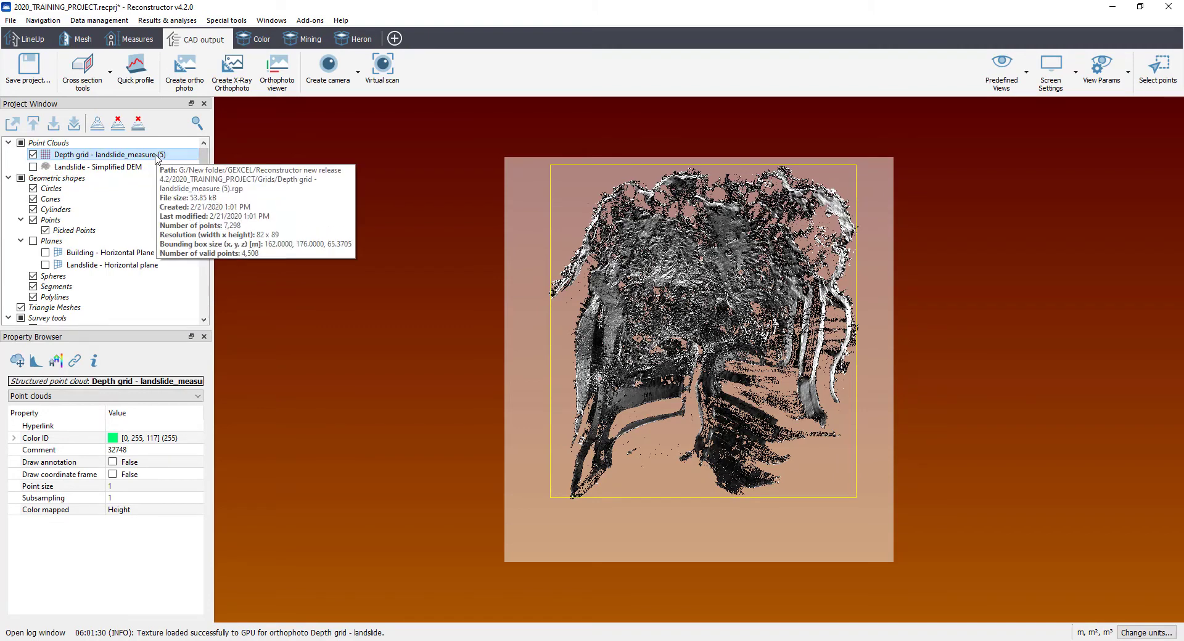
# Unload the landslide - Grid depth - Simplifid DEM point cloud and hide the Depth grid - landslide orthophoto with its measures.
pyautogui.scroll(-10, 105, 235)
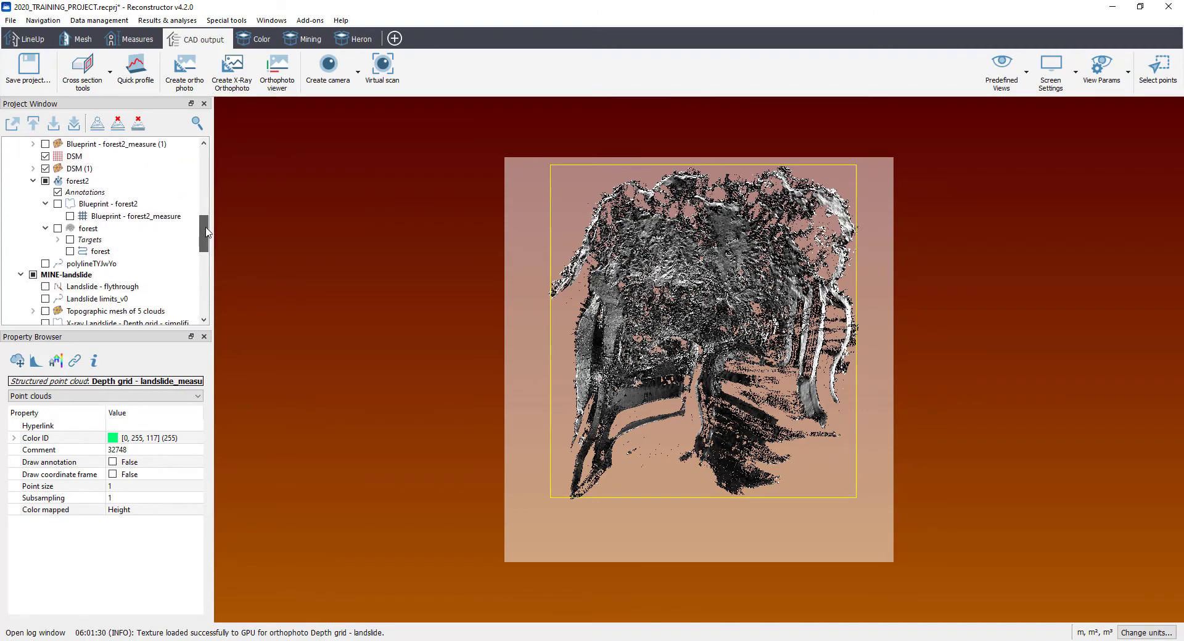
pyautogui.click(102, 239)
pyautogui.rightClick(101, 238)
pyautogui.click(128, 243)
pyautogui.scroll(-2, 128, 271)
pyautogui.click(47, 270)
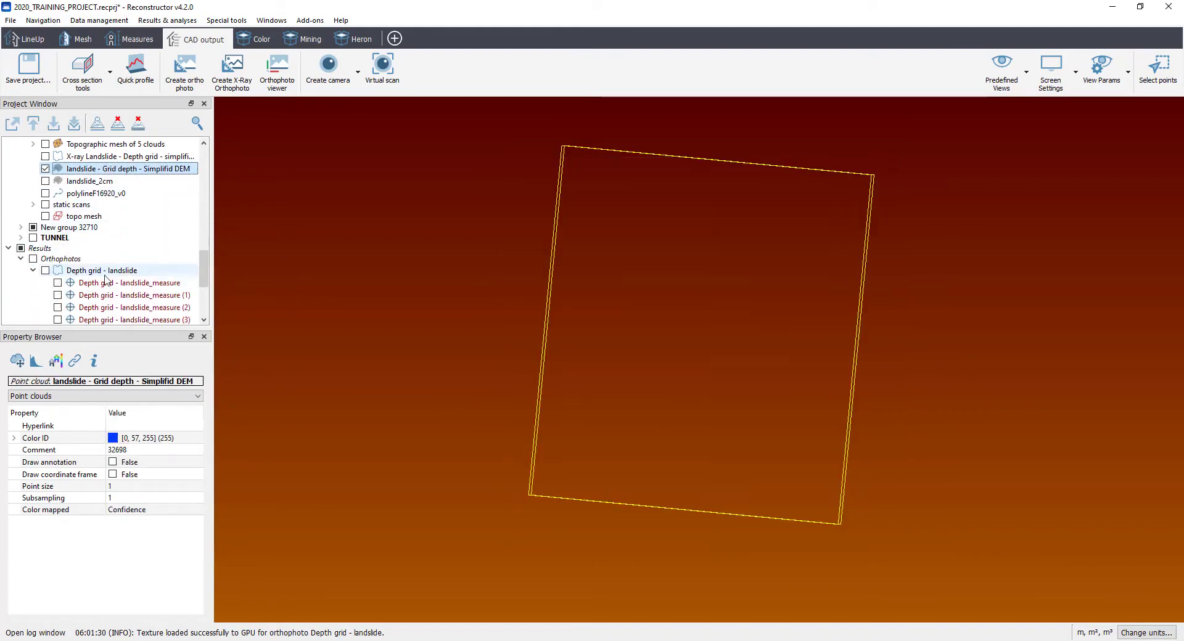
# Load the Depth grid - landslide_measure (5) point cloud and display it in the default 3D view.
pyautogui.moveTo(205, 273); pyautogui.dragTo(205, 172)
pyautogui.rightClick(159, 154)
pyautogui.click(193, 162)
pyautogui.moveTo(697, 351); pyautogui.dragTo(682, 327)
pyautogui.click(1026, 72)
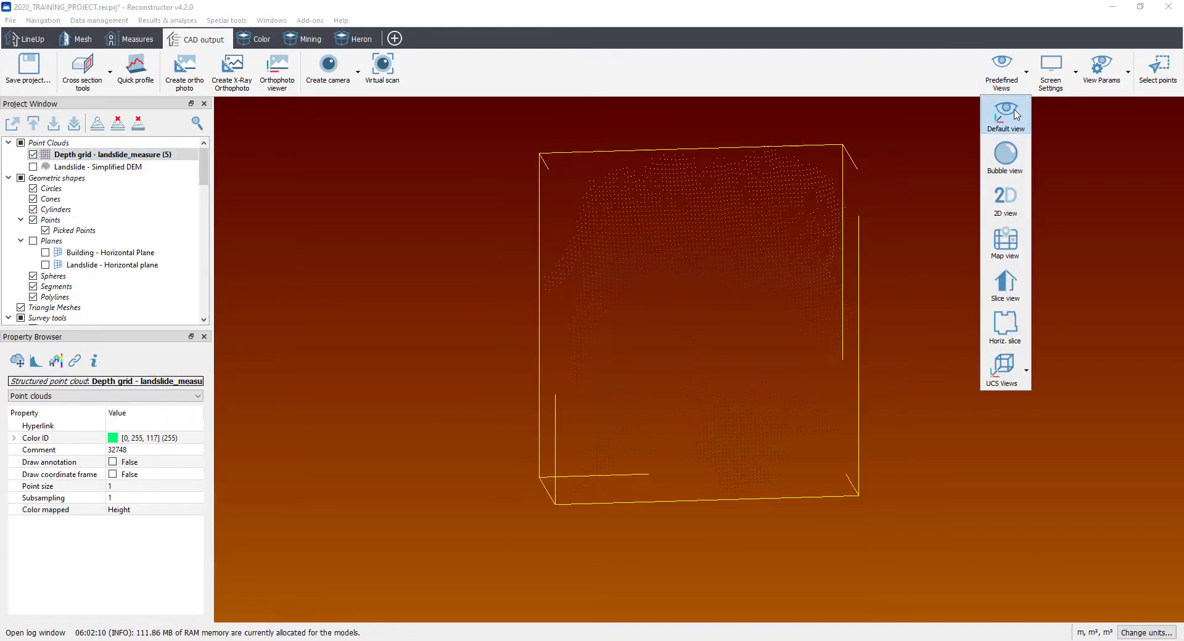
pyautogui.click(1007, 124)
pyautogui.moveTo(709, 382); pyautogui.dragTo(687, 322)
pyautogui.scroll(-1, 123, 253)
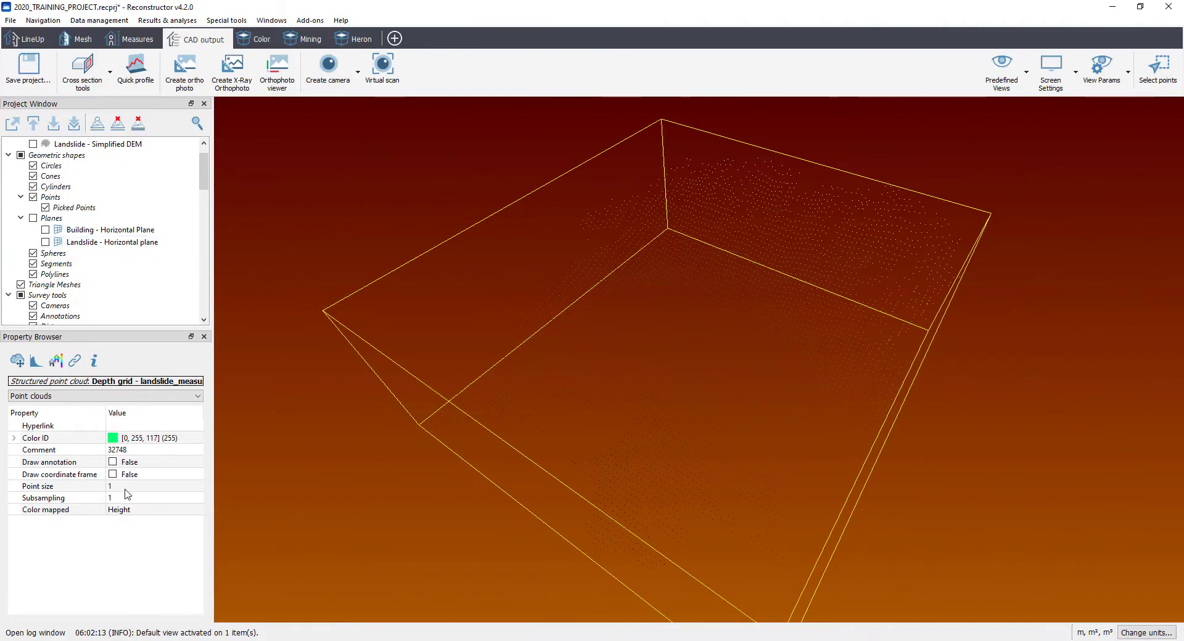
# Set the depth grid point cloud's point size to 3 and deselect it to inspect its points.
pyautogui.click(126, 486)
pyautogui.scroll(2, 126, 487)
pyautogui.click(51, 218)
pyautogui.moveTo(728, 395)
pyautogui.mouseDown()
pyautogui.moveTo(751, 413)
pyautogui.moveTo(708, 401)
pyautogui.moveTo(713, 366)
pyautogui.moveTo(623, 444)
pyautogui.moveTo(615, 387)
pyautogui.moveTo(721, 404)
pyautogui.mouseUp()
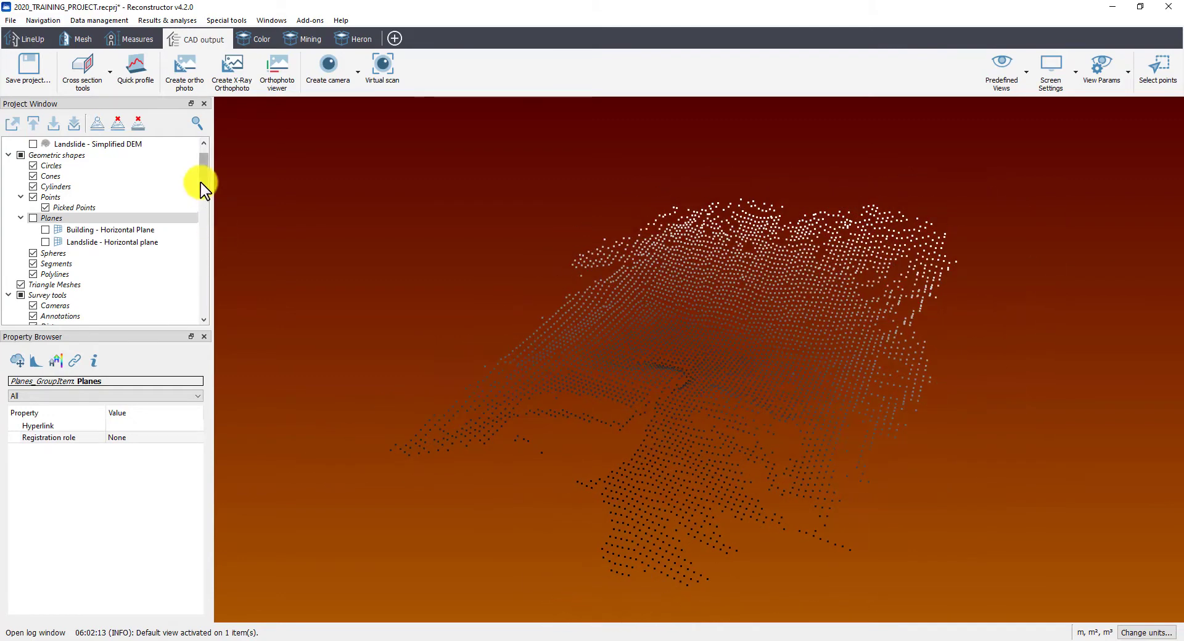
# Create a multiresolution mesh from the Depth grid - landslide_measure (5) point cloud using Multiresolution grid triangulation, saving the modified cloud first.
pyautogui.scroll(2, 205, 175)
pyautogui.click(151, 156)
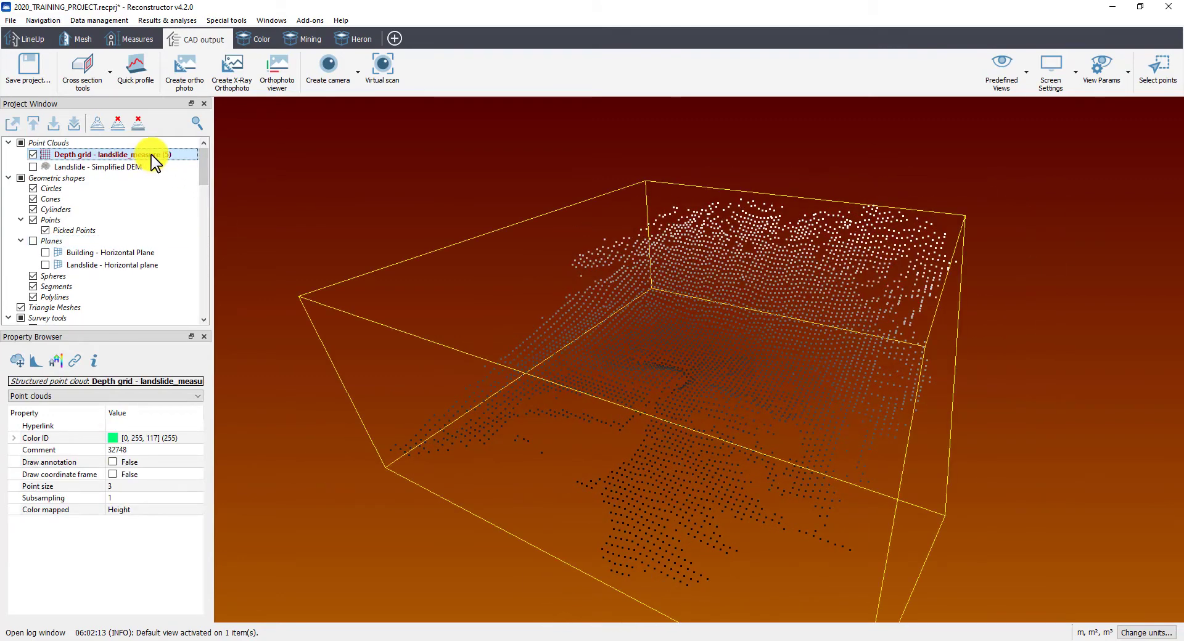
pyautogui.rightClick(151, 162)
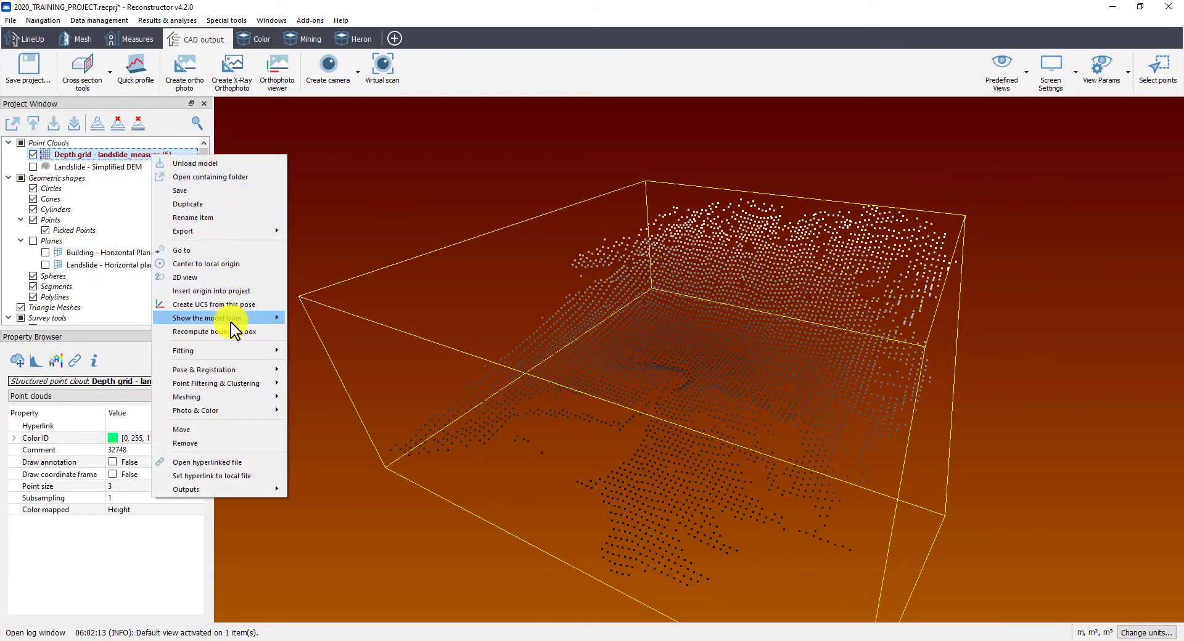
pyautogui.moveTo(235, 396)
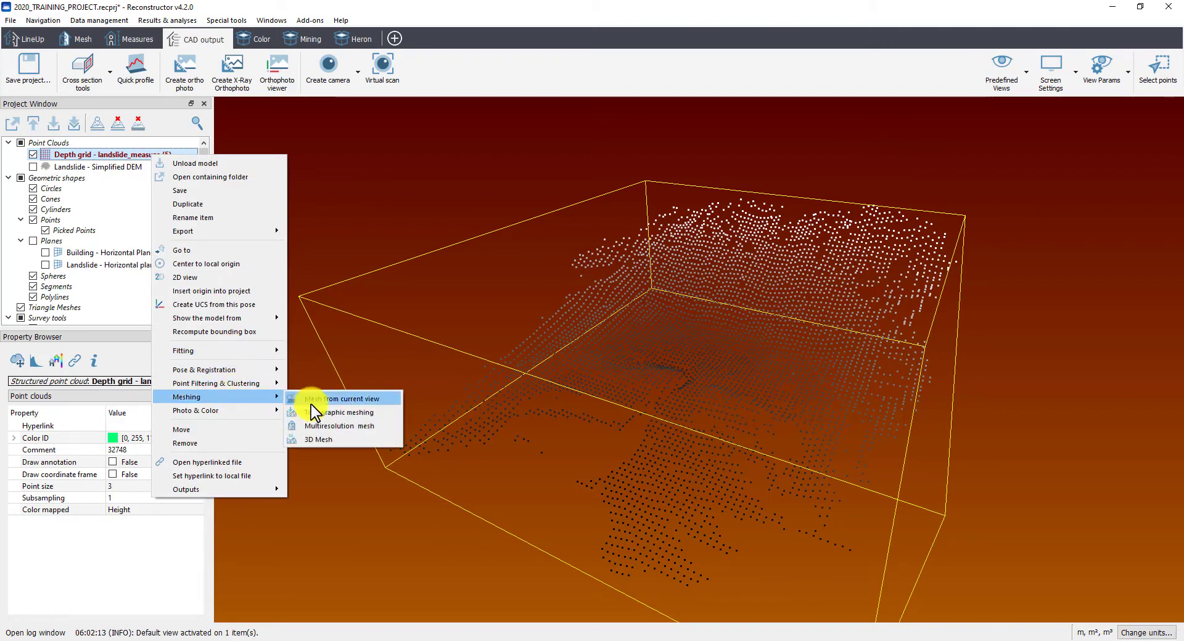
pyautogui.click(339, 426)
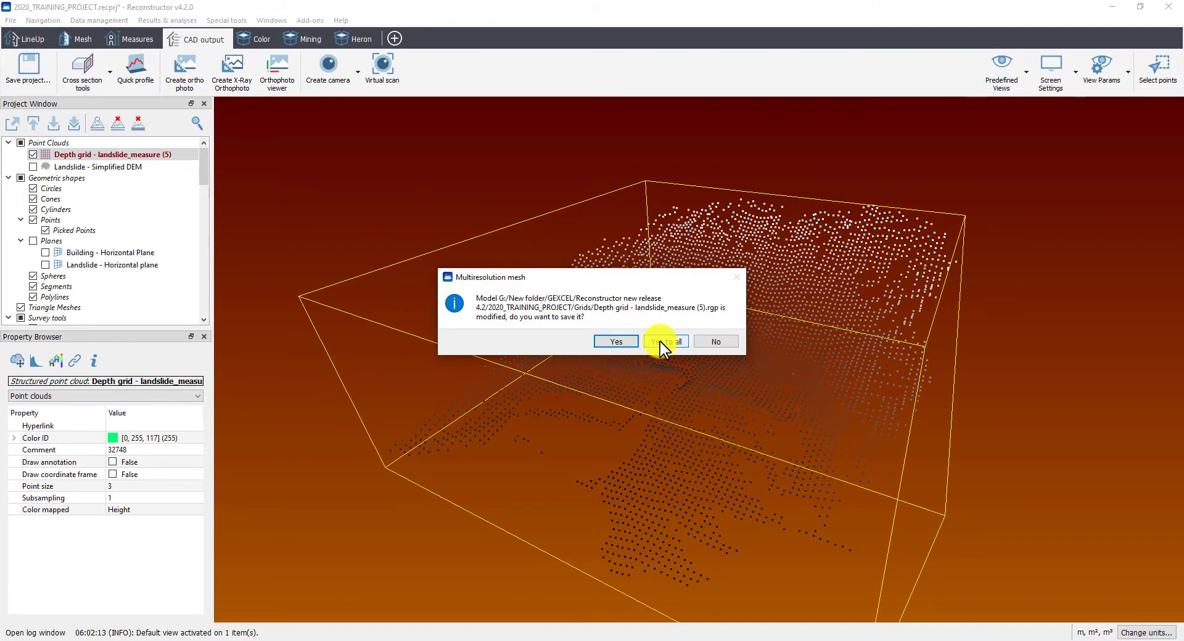
pyautogui.click(661, 342)
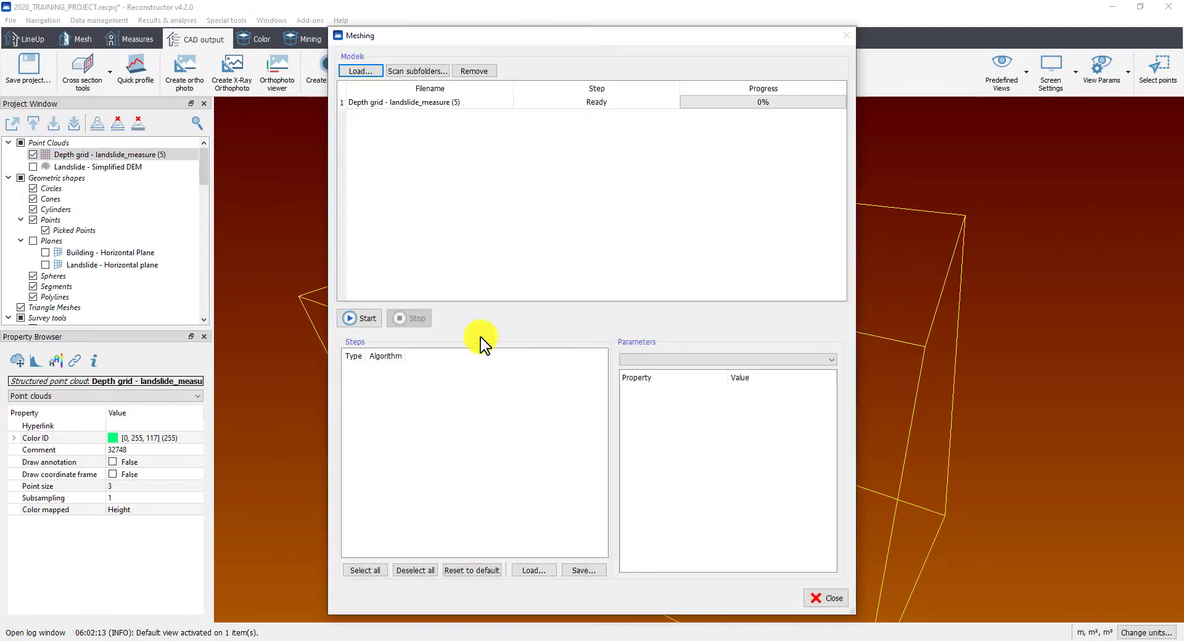
pyautogui.click(394, 102)
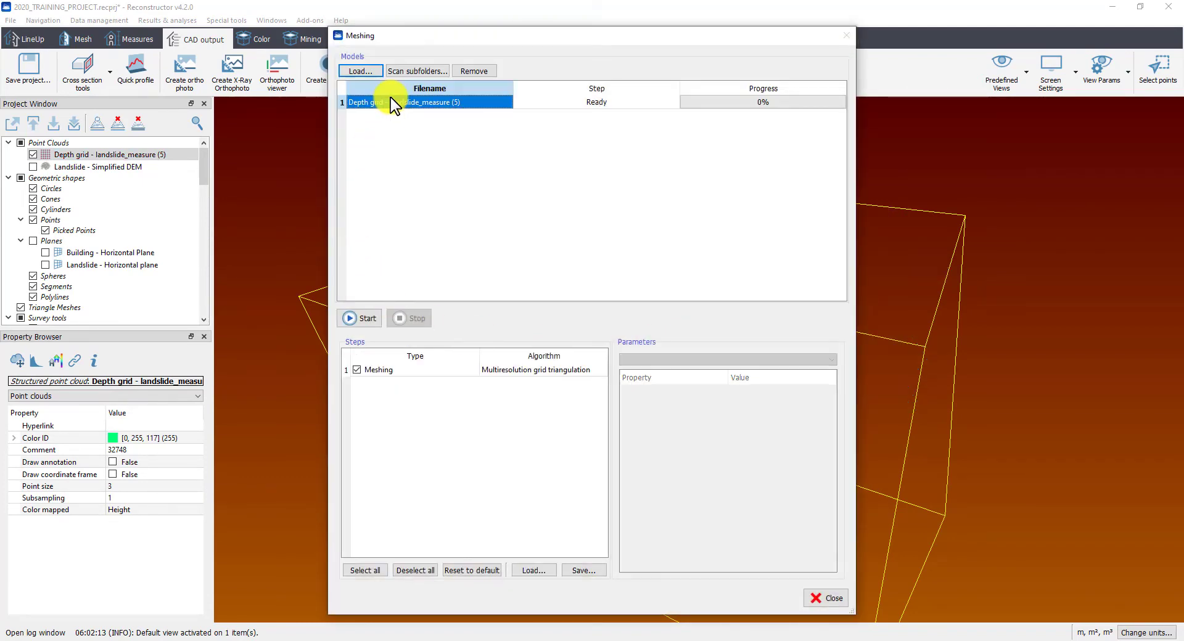
pyautogui.click(365, 318)
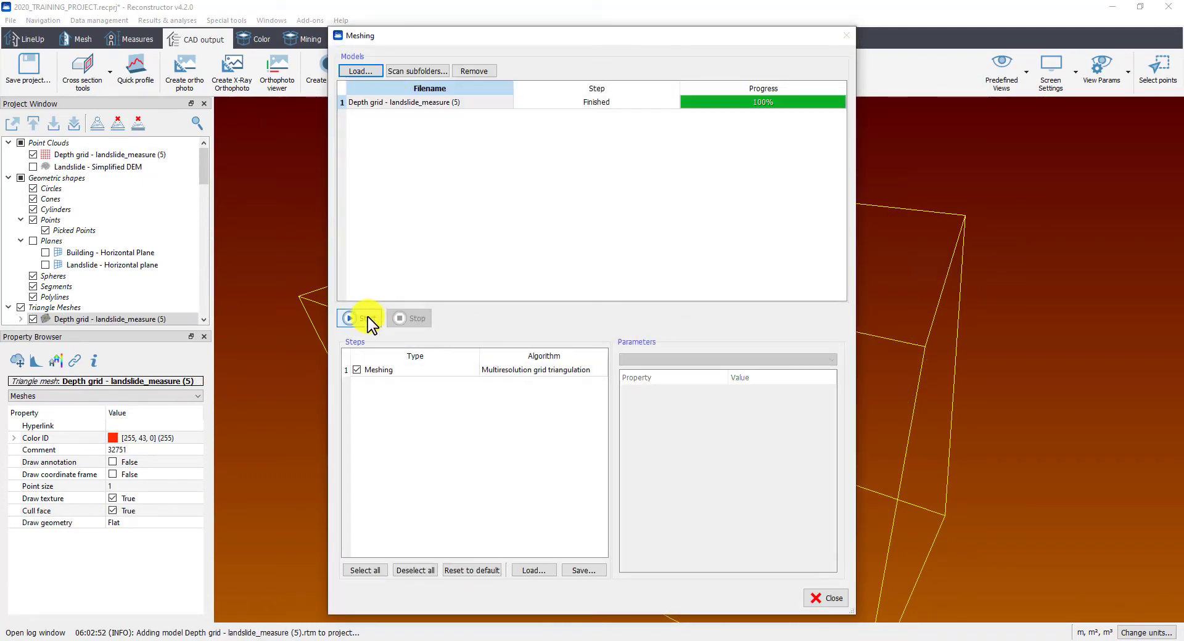
pyautogui.click(827, 598)
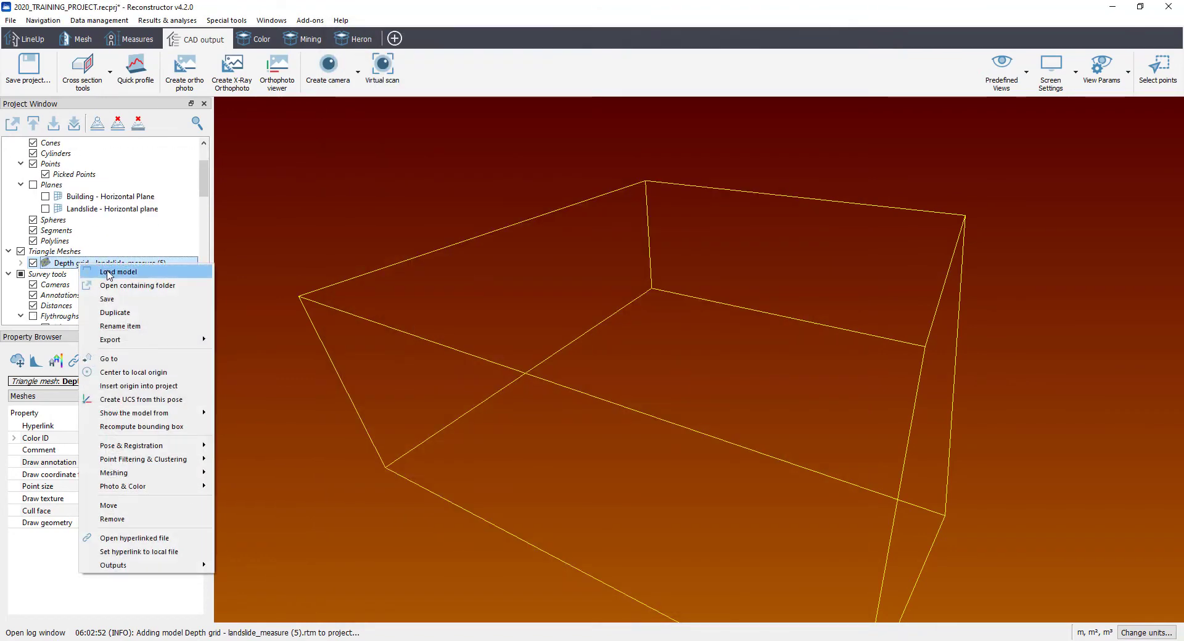
# Load the Depth grid - landslide_measure (5) triangle mesh and inspect its surface in 3D.
pyautogui.click(111, 273)
pyautogui.moveTo(705, 395); pyautogui.dragTo(759, 417)
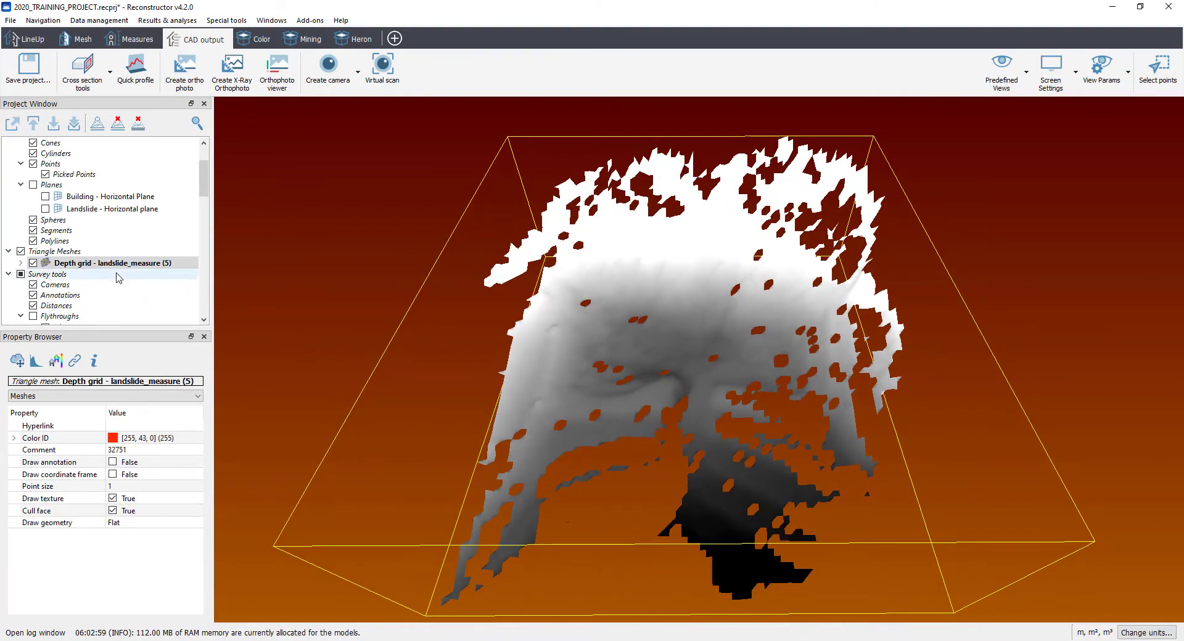
pyautogui.click(80, 252)
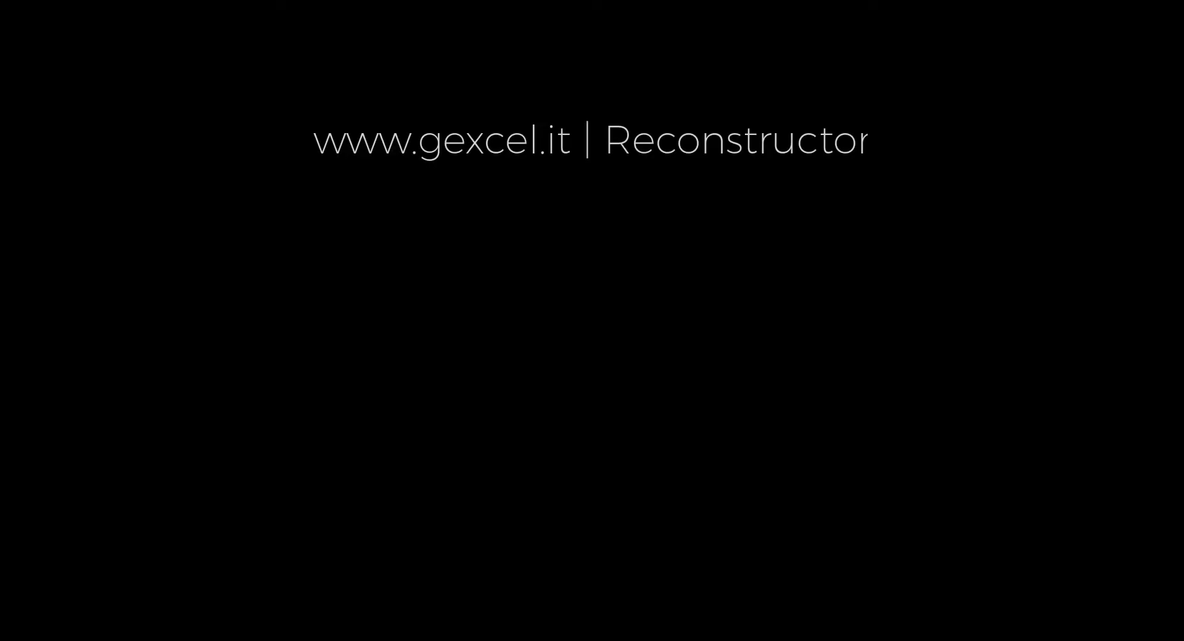